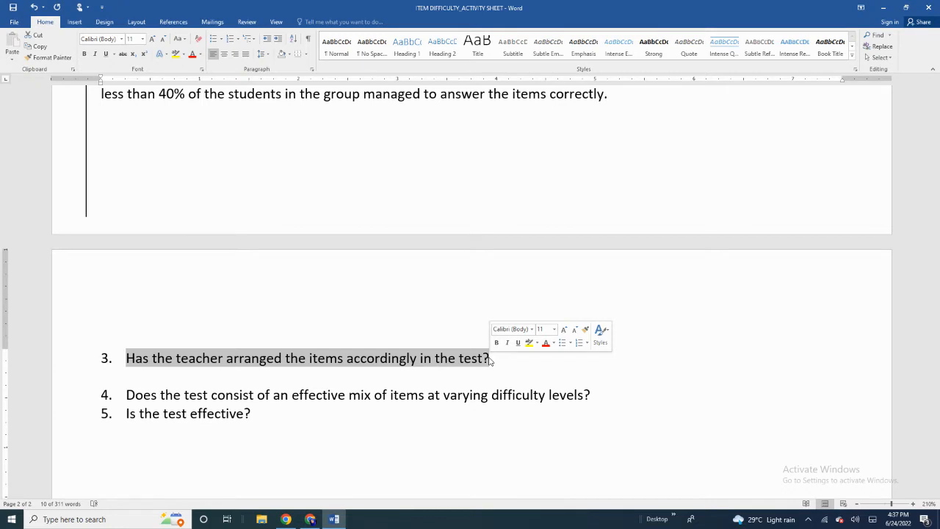
Add a blank, unindented answer line beneath question 3, "Has the teacher arranged the items accordingly in the test?"
scroll(490, 360, "up", 9)
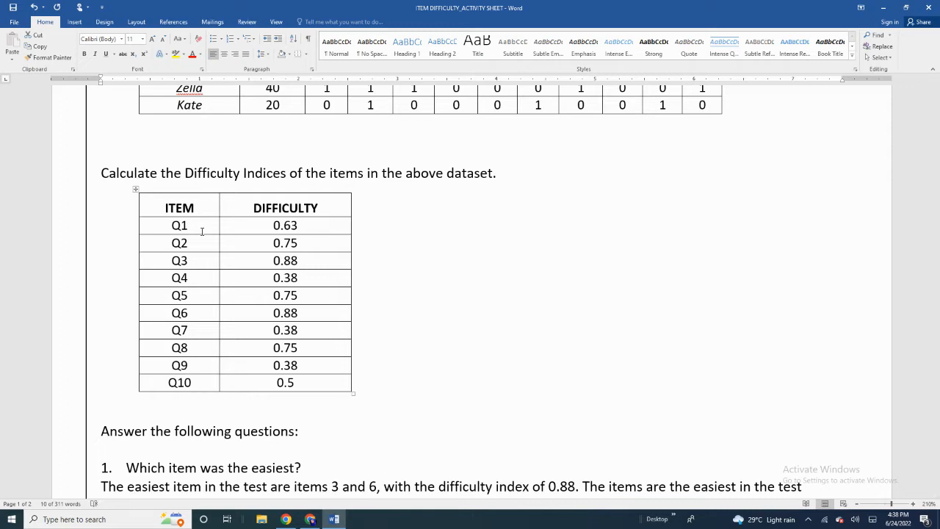
scroll(202, 231, "down", 5)
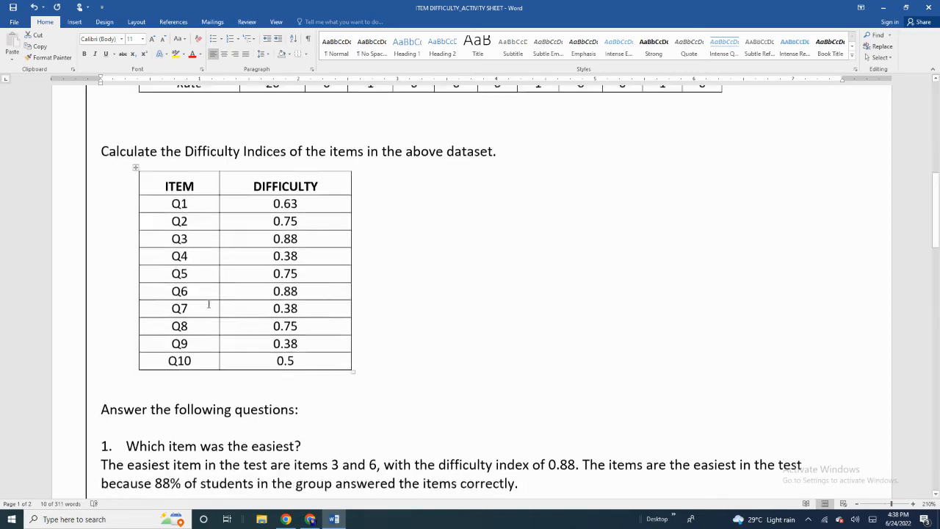
scroll(147, 373, "down", 3)
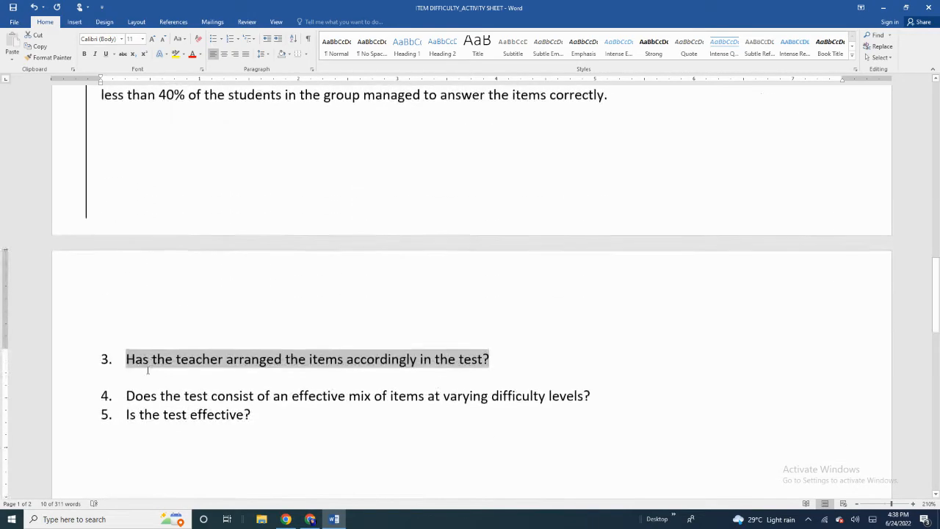
left_click(405, 385)
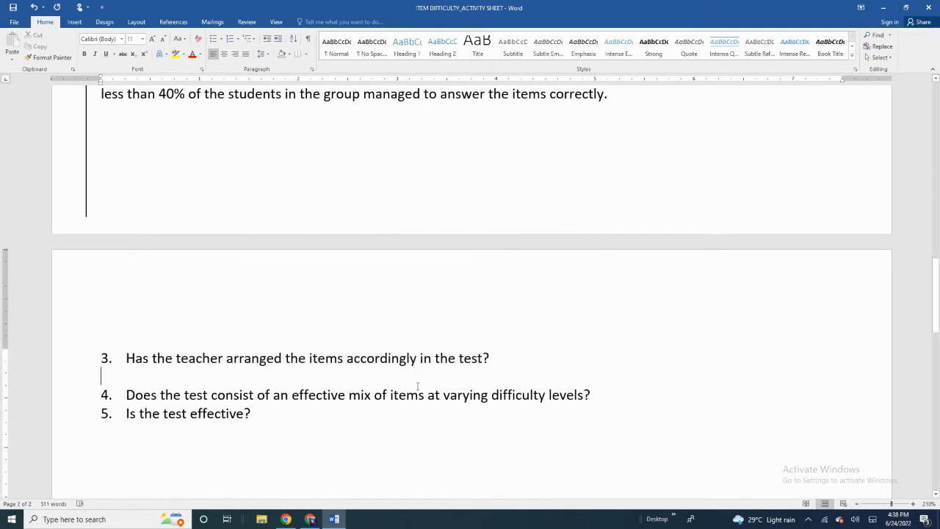
key("Return")
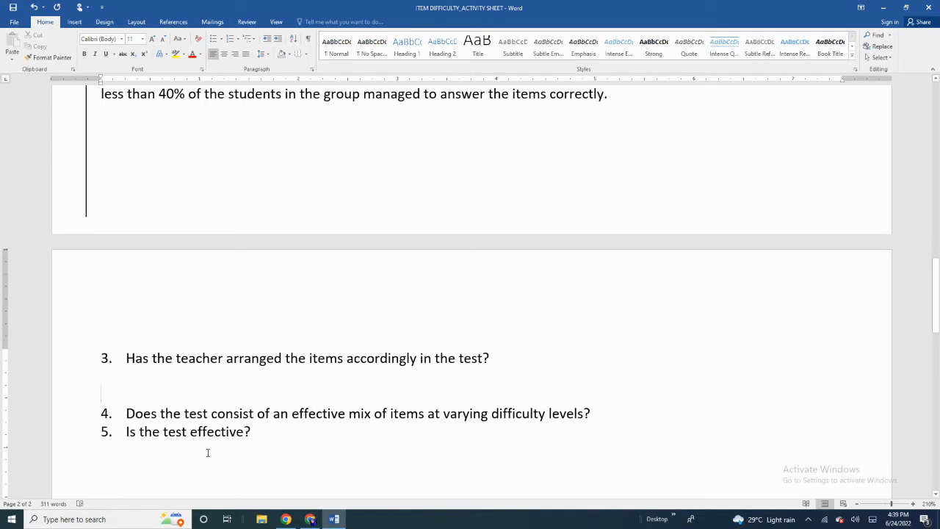
left_click(200, 380)
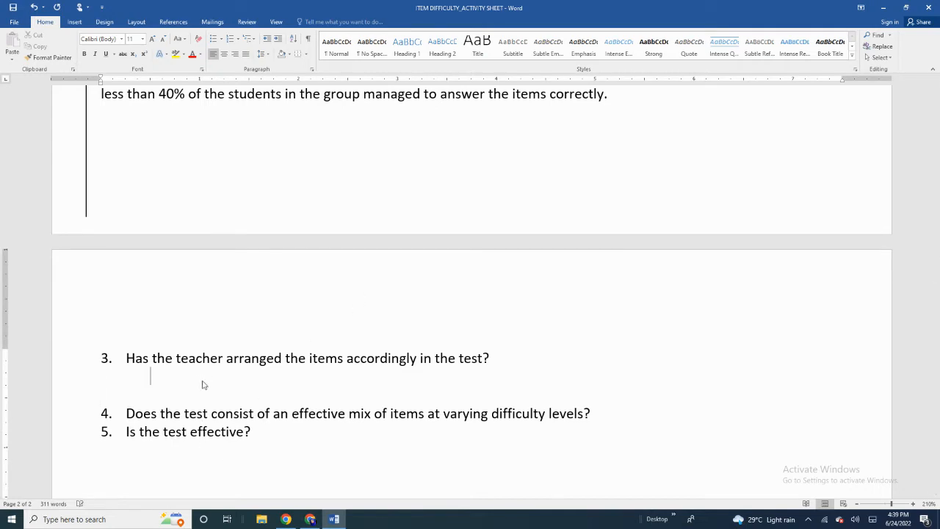
key("BackSpace")
Begin the answer to question 3 with "No, the test items have not been effectively arranged."
type("No, the teacher has no")
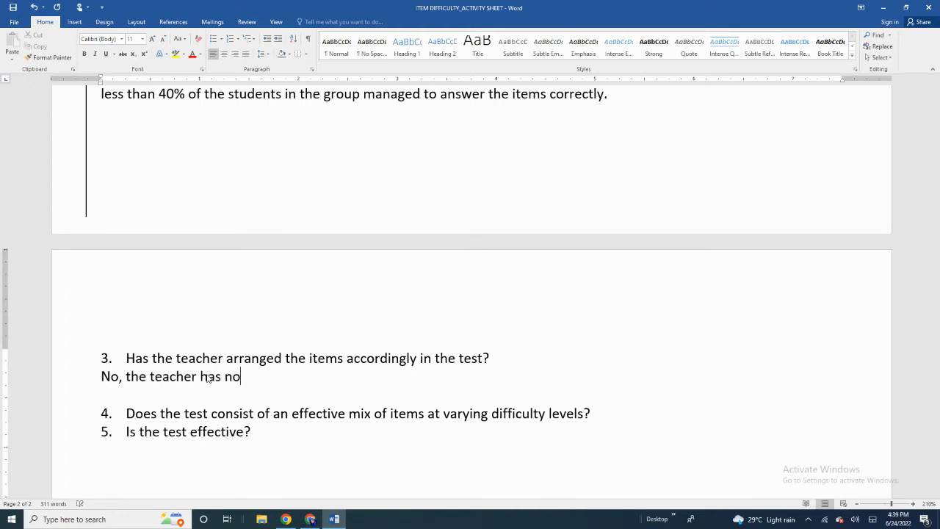
type("t")
key("BackSpace")
key("BackSpace")
key("BackSpace")
key("BackSpace")
key("BackSpace")
key("BackSpace")
key("BackSpace")
key("BackSpace")
key("BackSpace")
key("BackSpace")
key("BackSpace")
key("BackSpace")
key("BackSpace")
key("BackSpace")
key("BackSpace")
key("BackSpace")
key("BackSpace")
type("e test items have no")
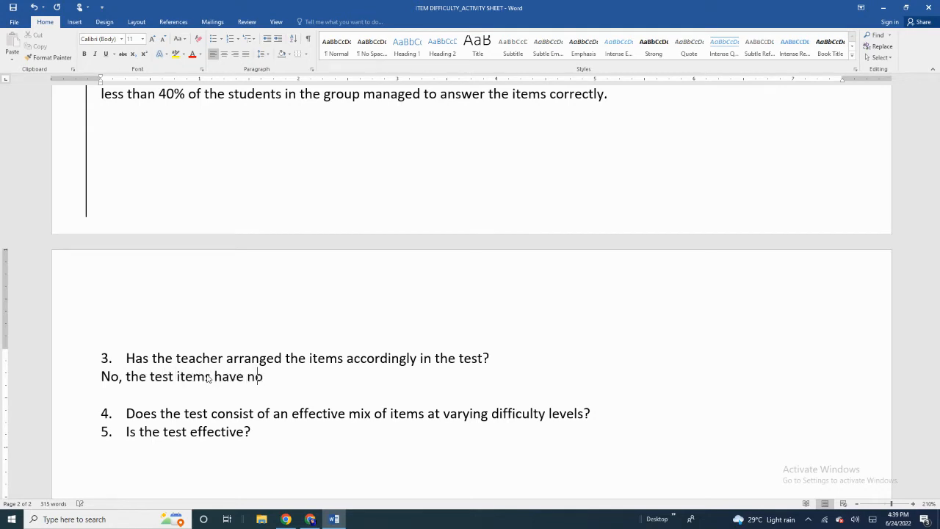
type("t been effectively arranged")
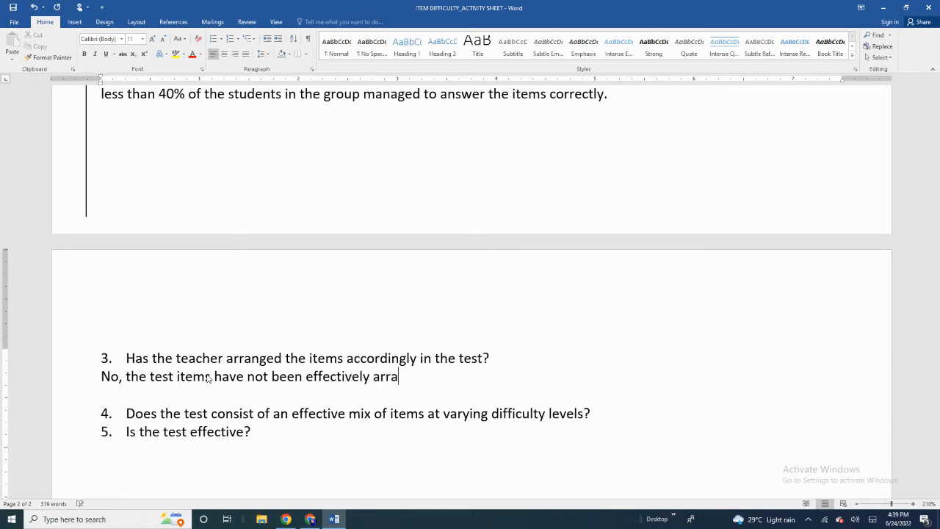
Continue the answer with "Based on the item difficulty table, it appears that no care has been taken to"
type("Based on the item")
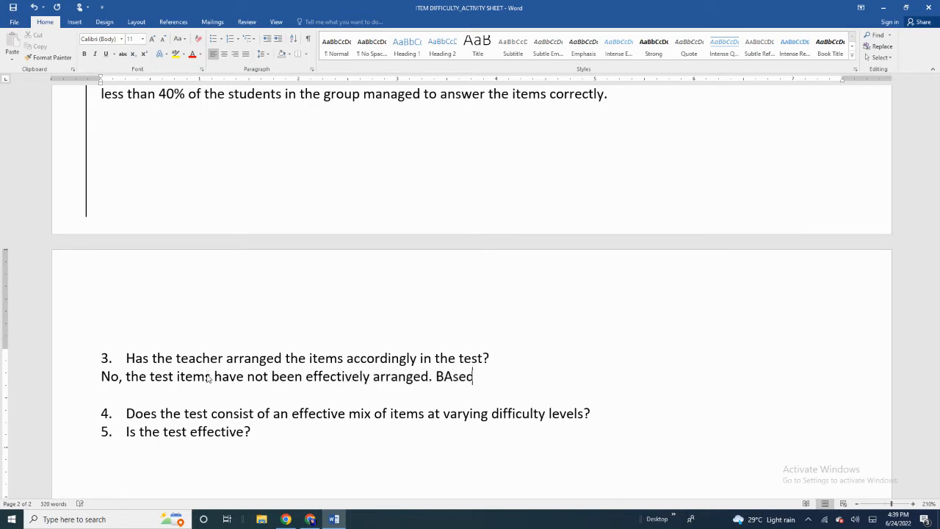
type(" diffcu")
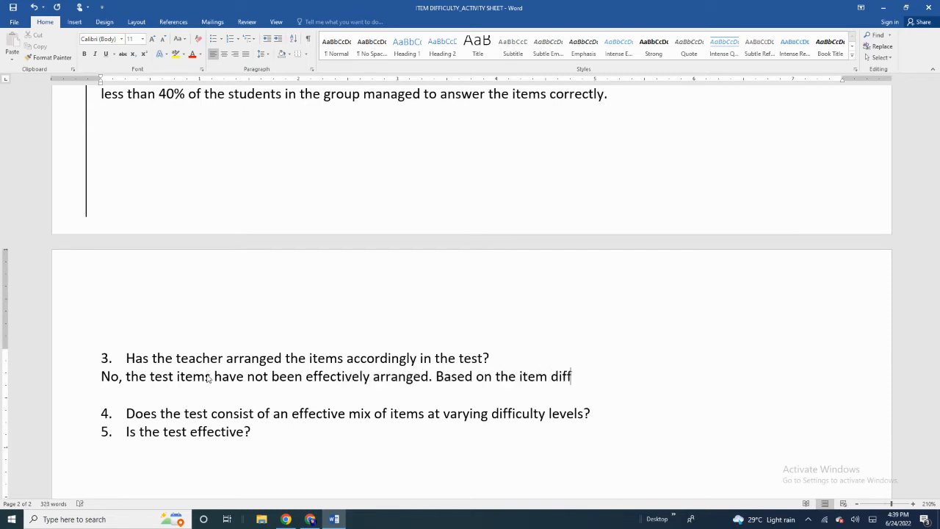
key("BackSpace")
key("BackSpace")
type("il")
key("BackSpace")
type("culty table, it")
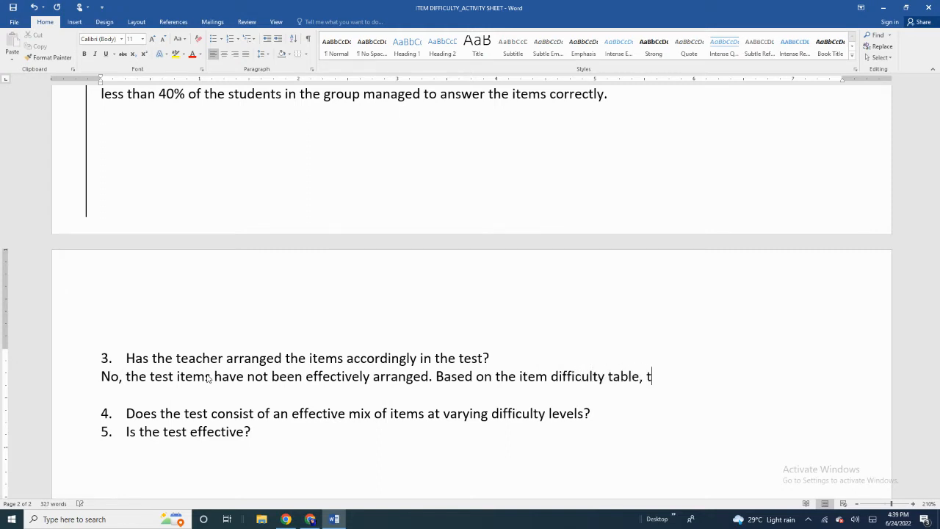
key("BackSpace")
type("it appears that no car")
type("e has been tak")
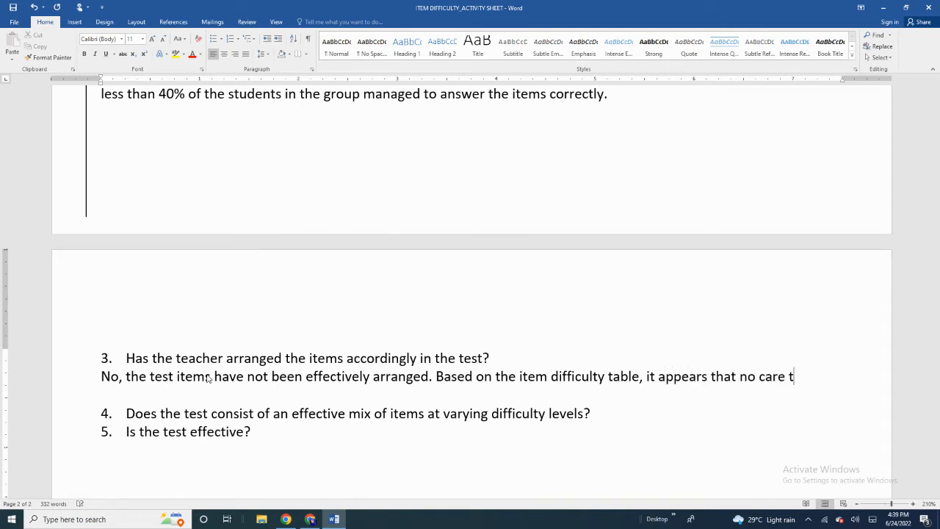
type("en to")
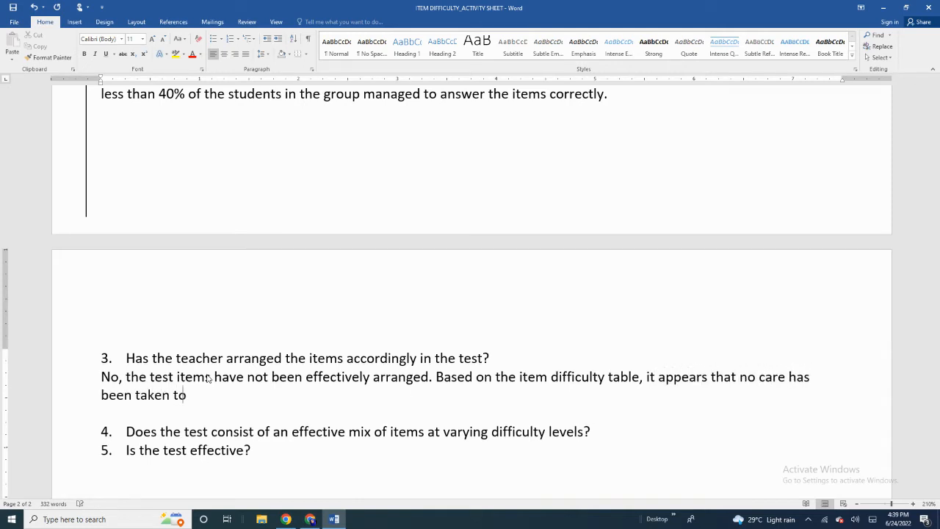
Finish that sentence with "arrange the item ascendingly according to increasing levels of complexity."
type(" arrange the item accord")
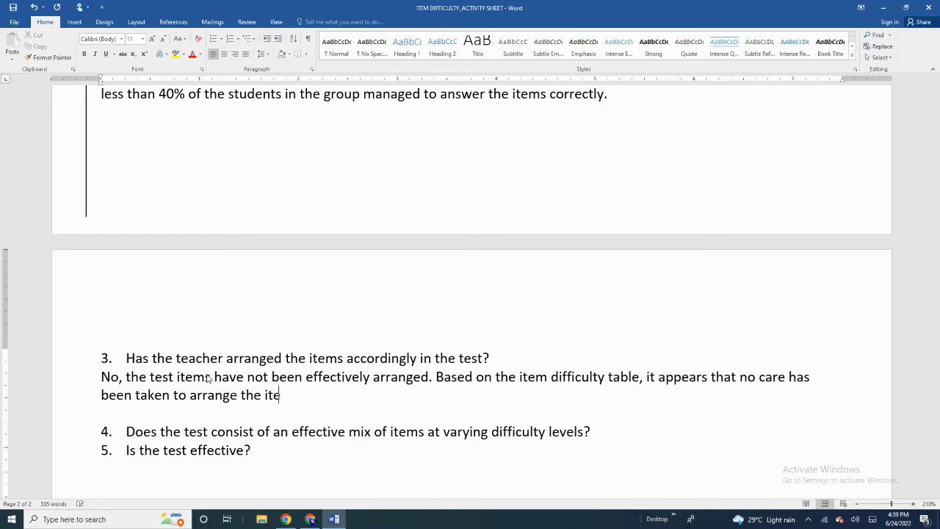
key("BackSpace")
key("BackSpace")
key("BackSpace")
key("BackSpace")
key("BackSpace")
type("scendingly a")
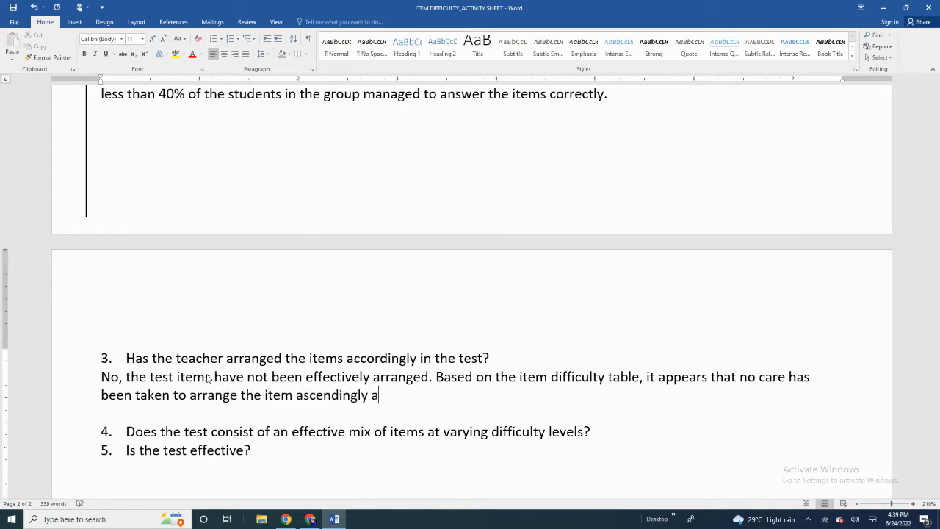
type("ccording to incr")
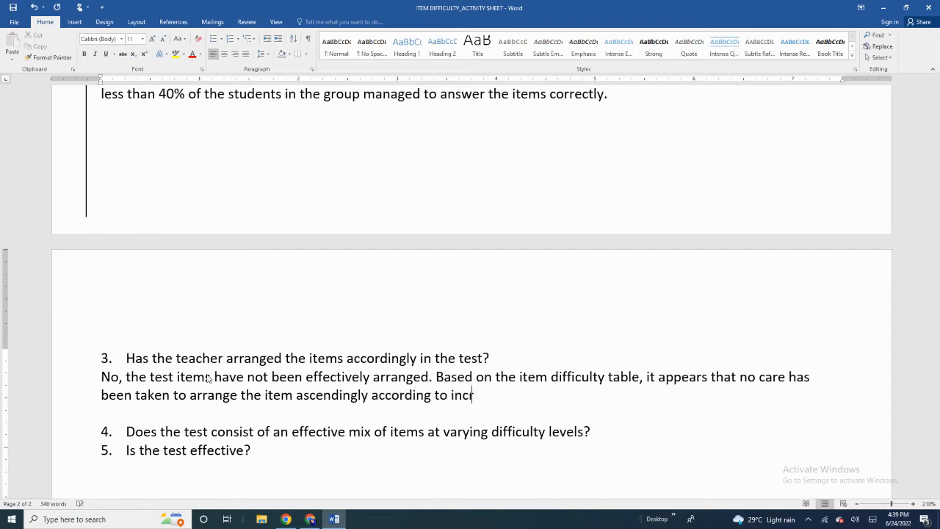
type("easing levels of complexity.")
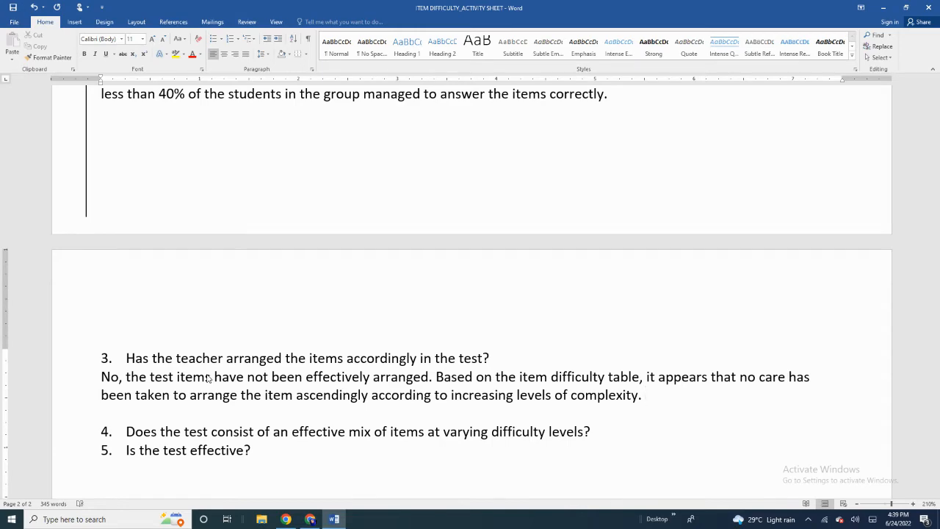
Add to the answer "The easiest item in the test is item 3 and the most difficult item in the test is placed as item 9."
scroll(208, 379, "up", 6)
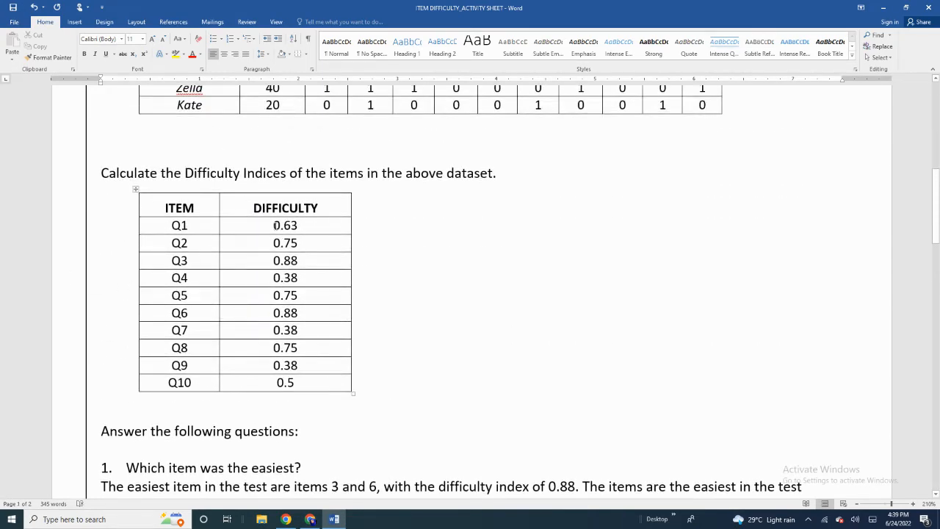
left_click_drag(275, 227, 329, 377)
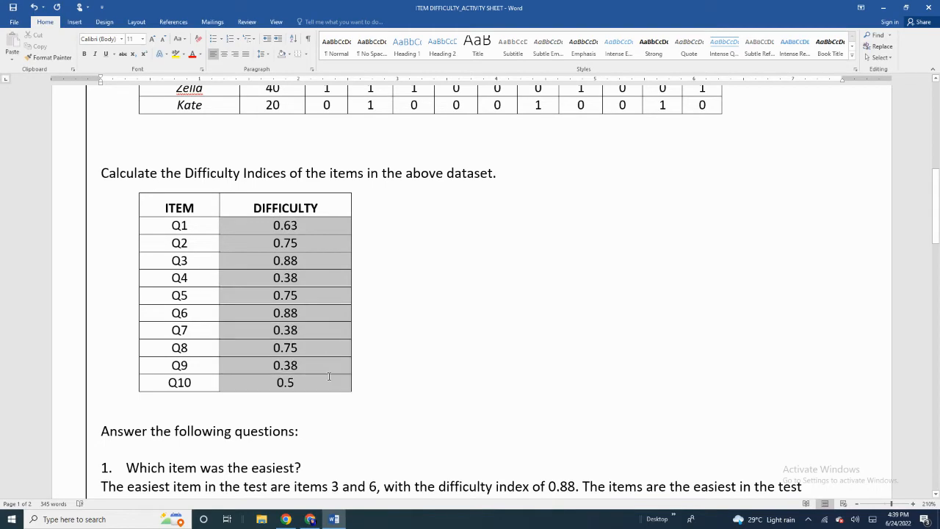
scroll(231, 463, "down", 4)
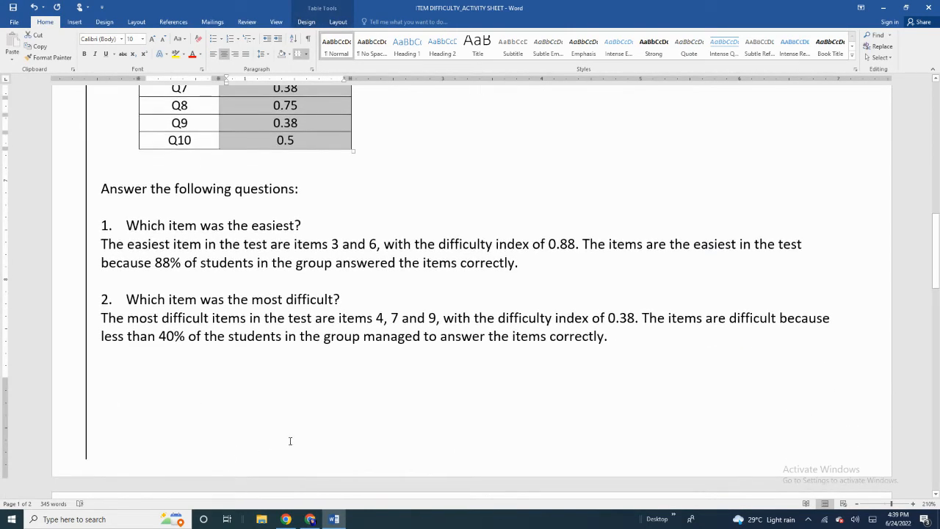
scroll(319, 444, "up", 3)
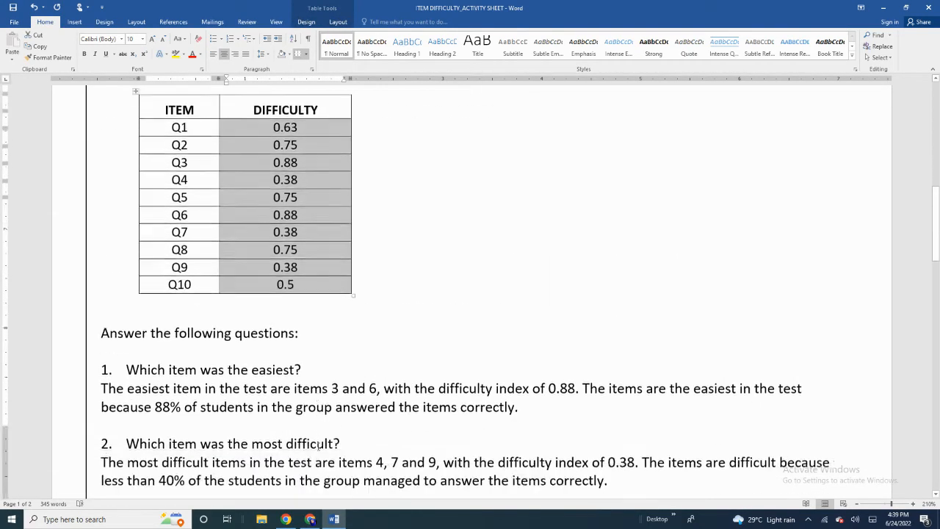
scroll(318, 444, "down", 7)
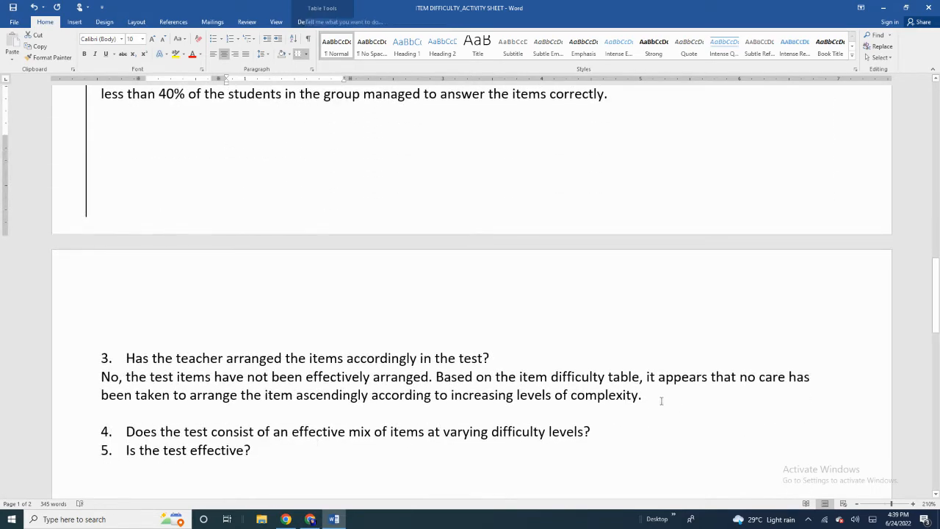
left_click(661, 400)
type("The m")
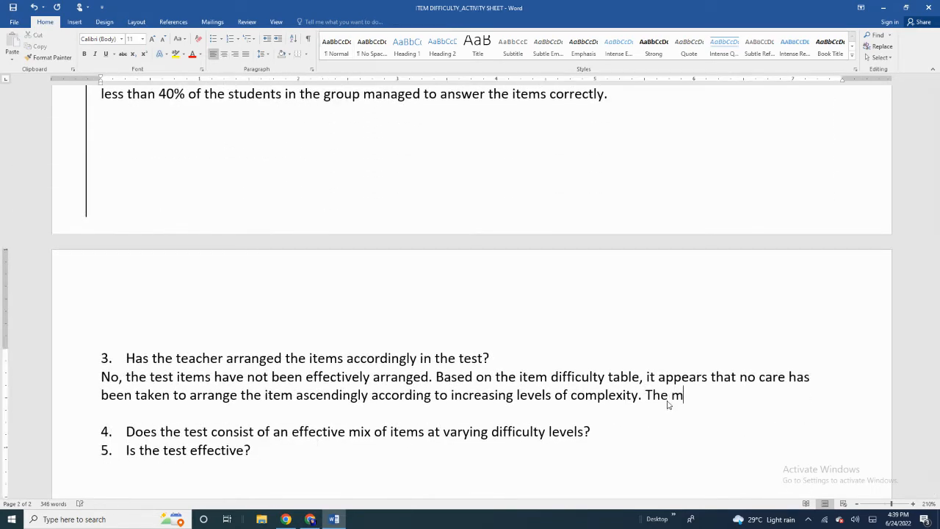
type("ost")
key("BackSpace")
key("BackSpace")
key("BackSpace")
key("BackSpace")
type("easiest item in the test ")
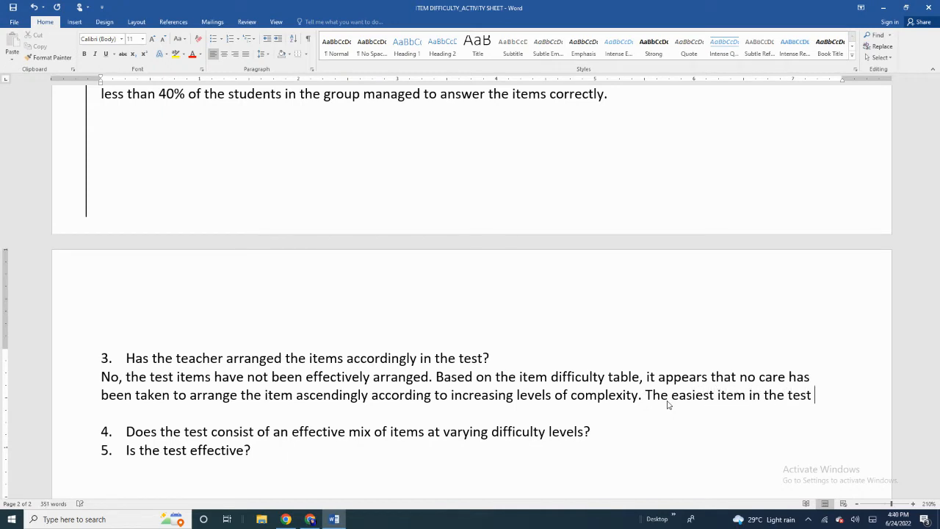
type("is item ")
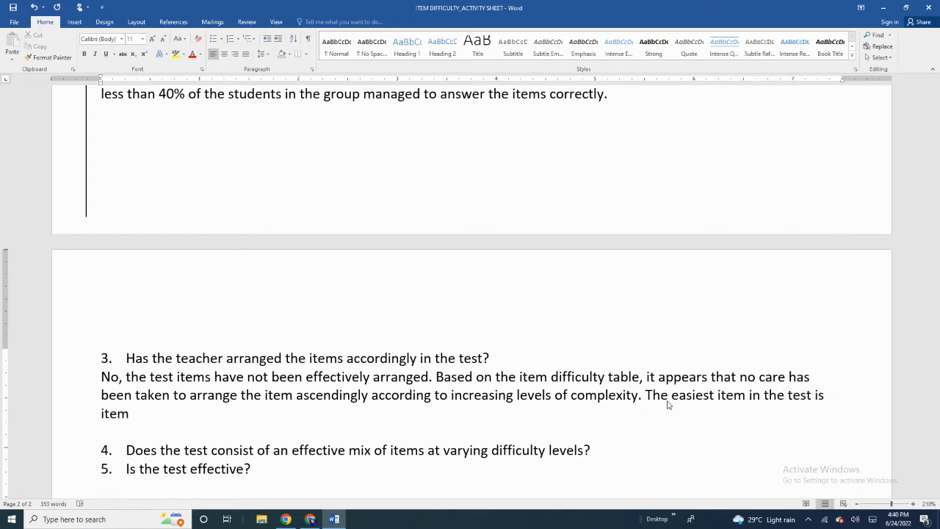
type("3 and the most")
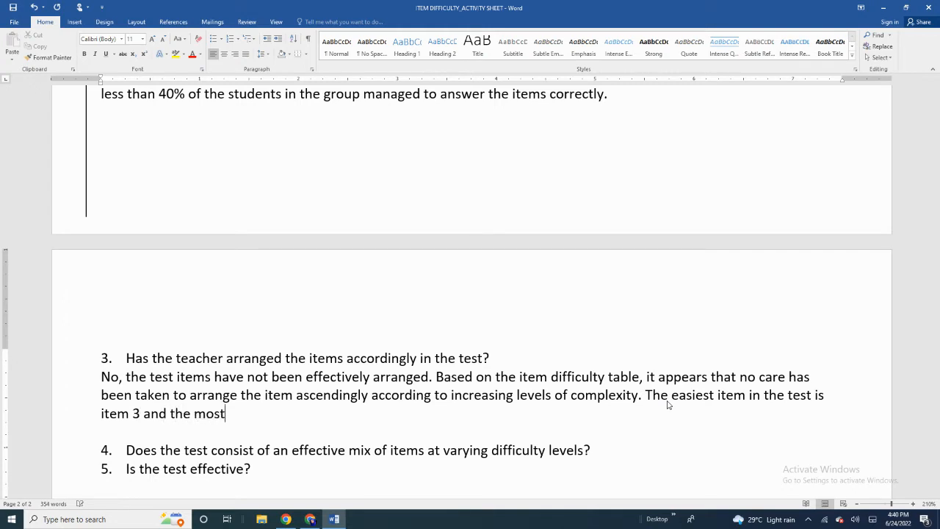
type(" difficult item ")
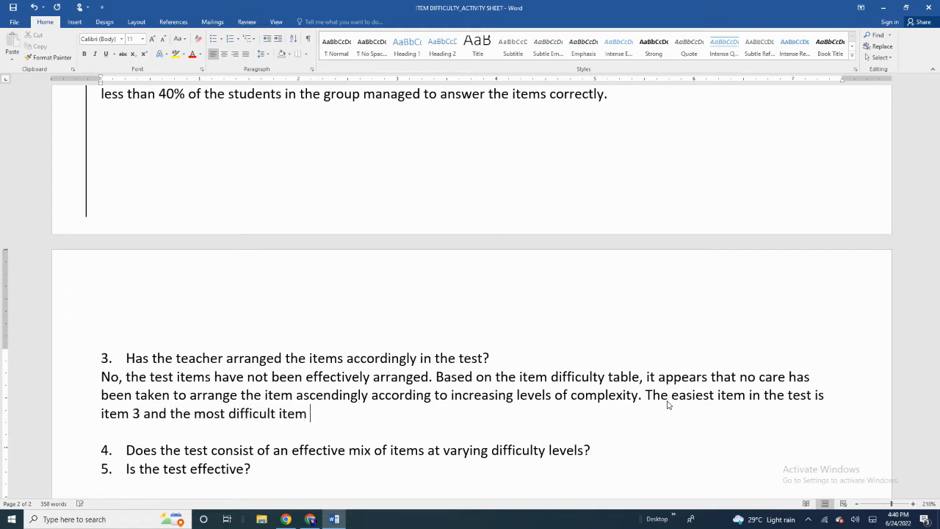
type("in the test is placed as ")
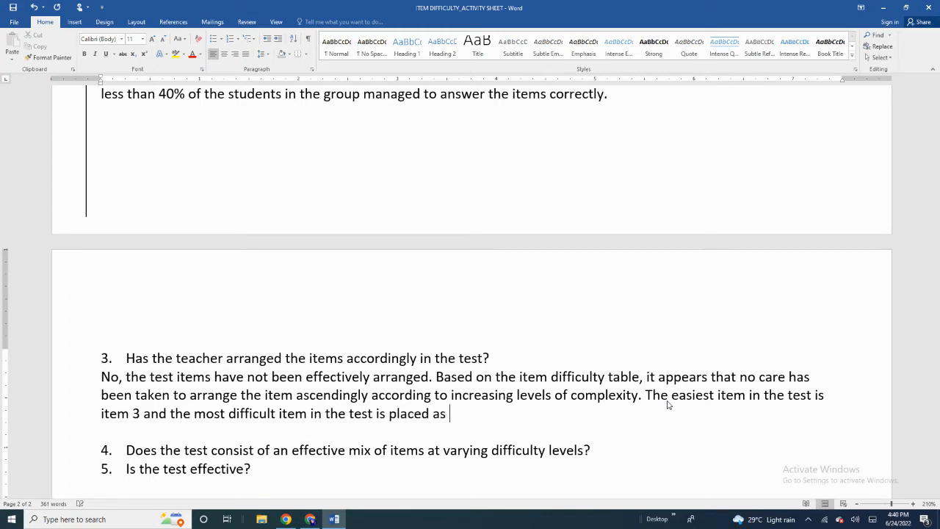
type("item 9. The remaining ")
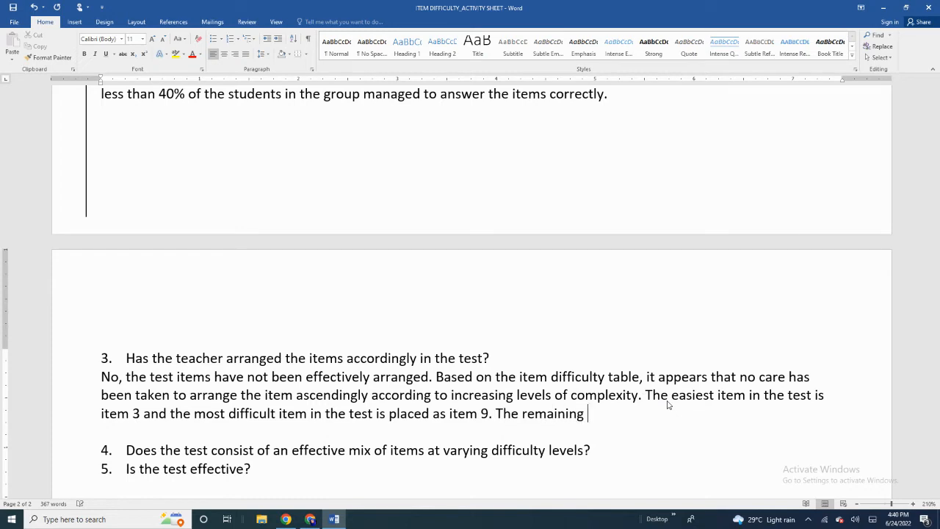
Complete the answer's last sentence as "The remaining items are quite sporadic in terms of their levels of difficulty."
type("items are quite sporadic ")
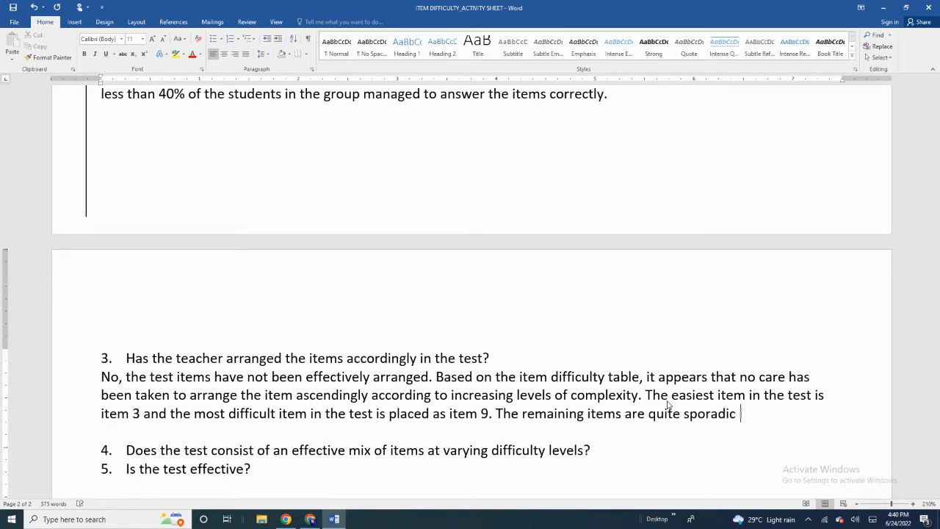
type("in terms of ")
type("h teir")
key("BackSpace")
key("BackSpace")
key("BackSpace")
key("BackSpace")
key("BackSpace")
key("BackSpace")
type("their levels of di")
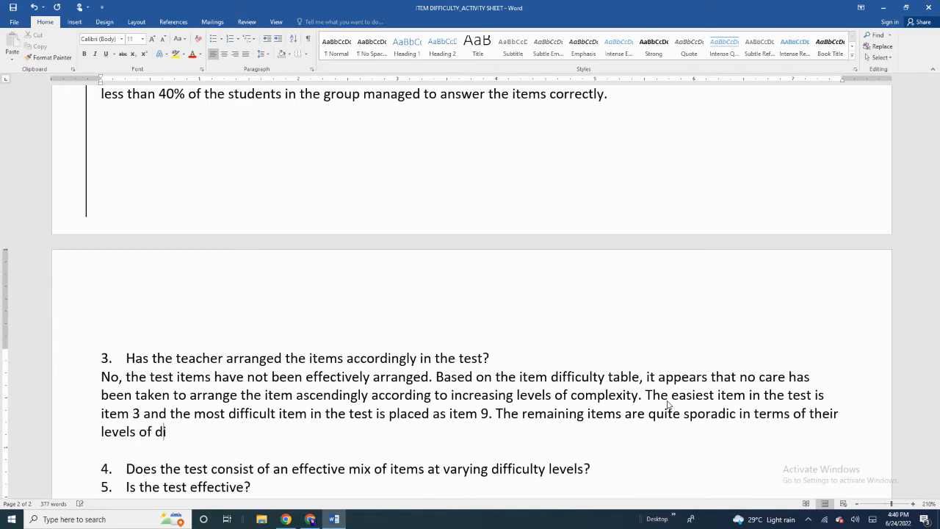
type("cc")
key("BackSpace")
key("BackSpace")
type("fficulty.")
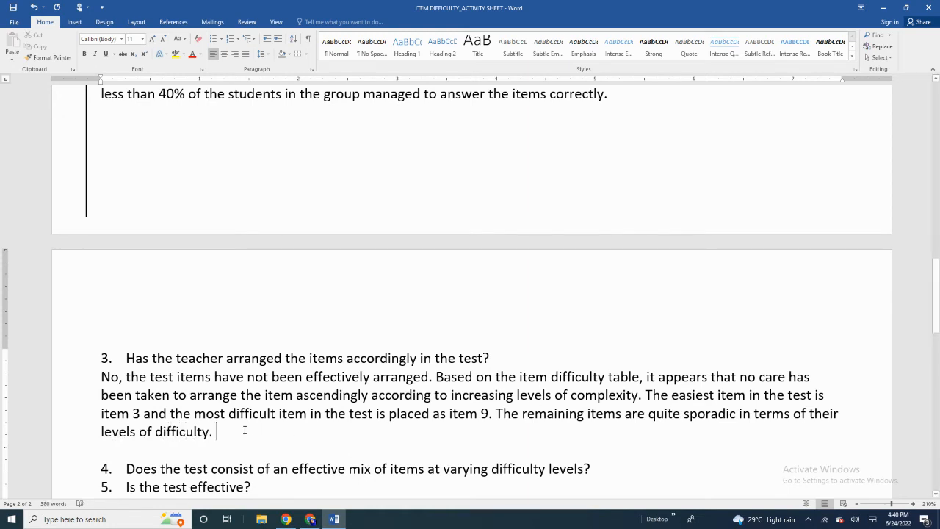
Justify the whole answer paragraph under question 3
left_click_drag(74, 375, 85, 437)
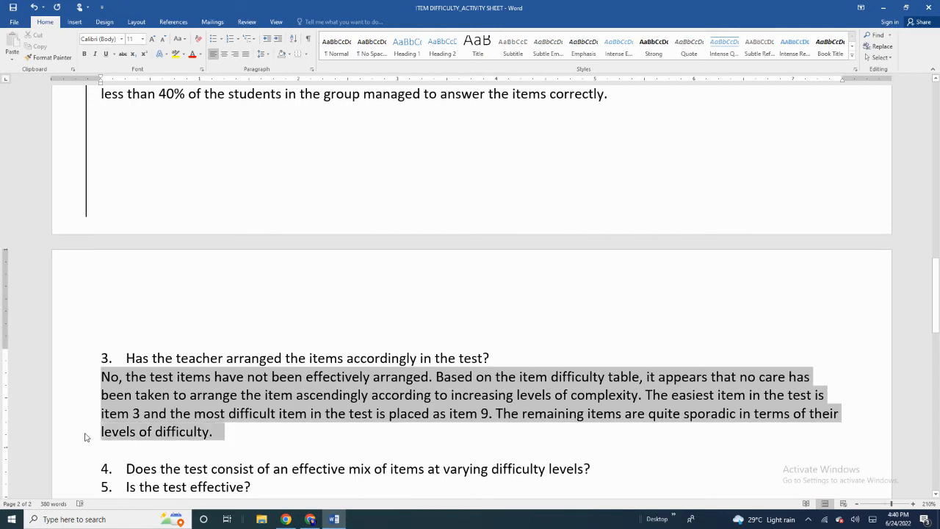
left_click(247, 58)
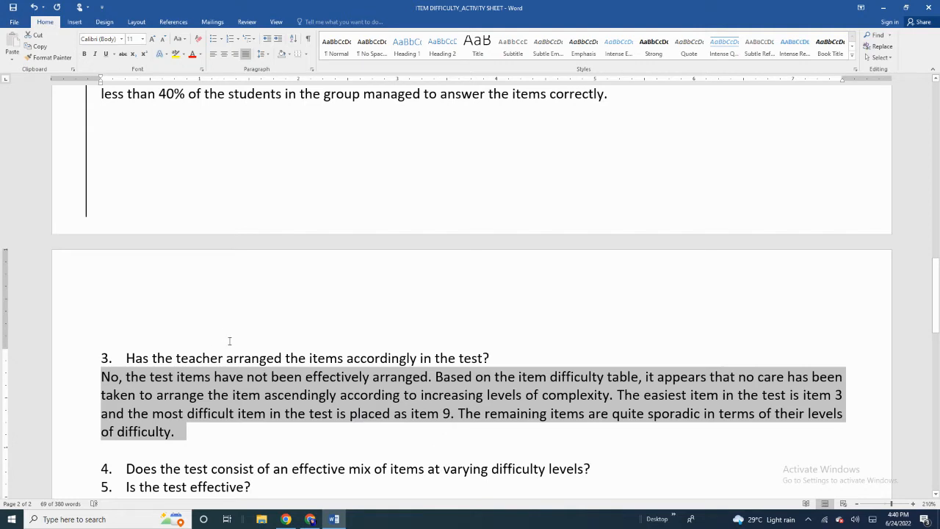
Insert an unnumbered blank line directly below question 4 for its answer
left_click(193, 449)
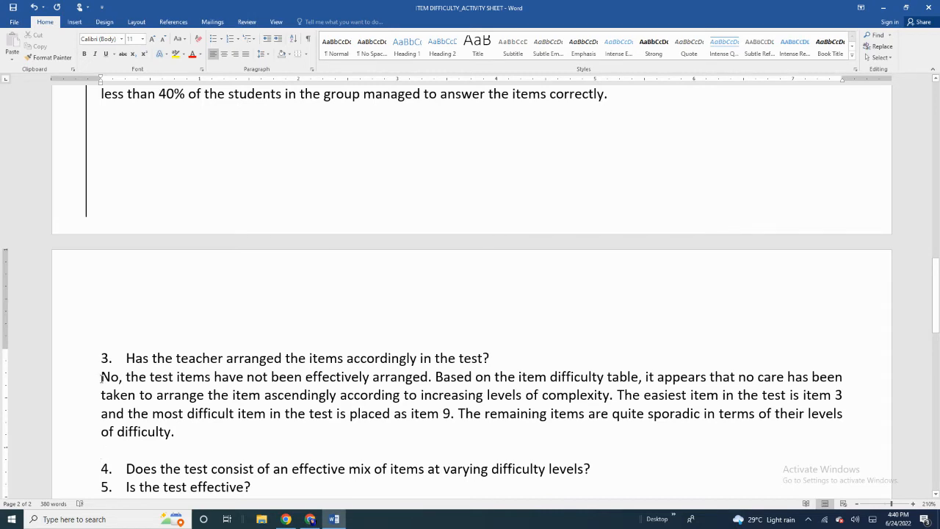
scroll(157, 401, "down", 1)
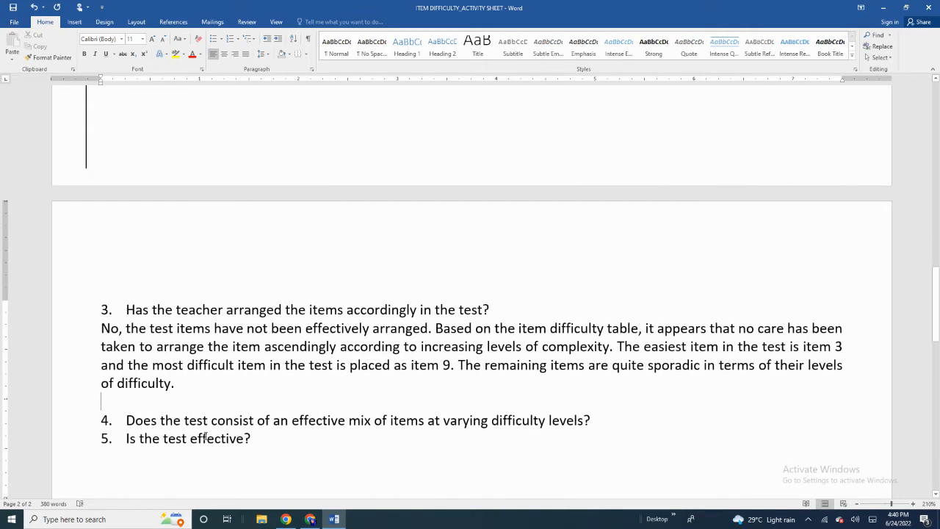
left_click(597, 419)
key("Return")
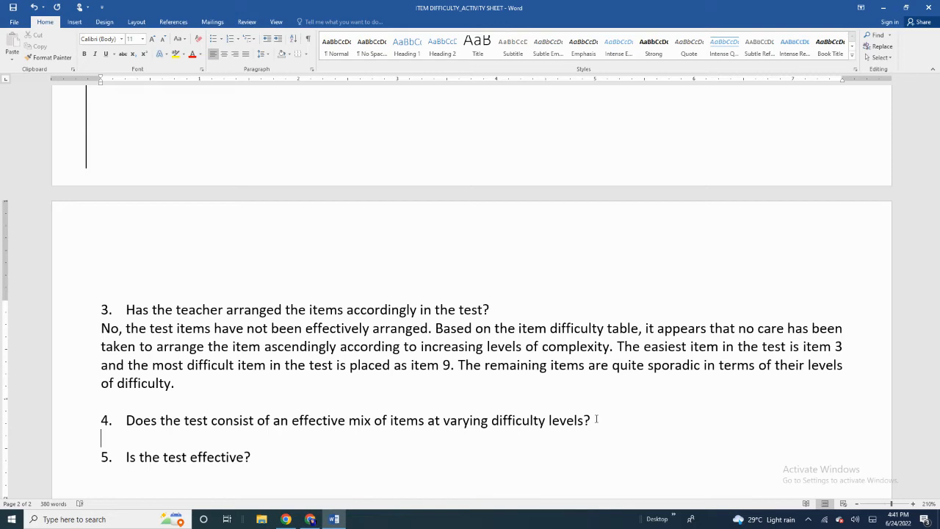
Check the item difficulty table and add two more blank lines to the answer space under question 4
scroll(597, 419, "up", 10)
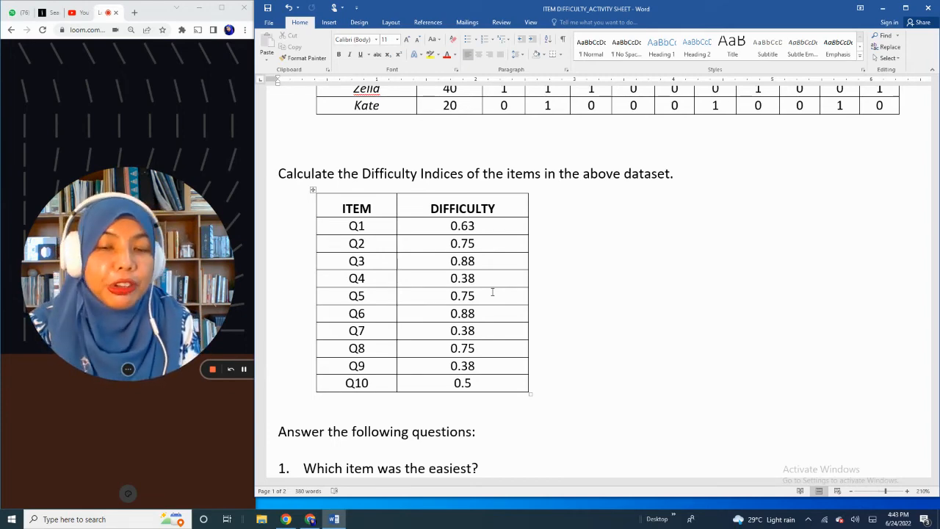
scroll(492, 292, "down", 3)
scroll(492, 292, "down", 10)
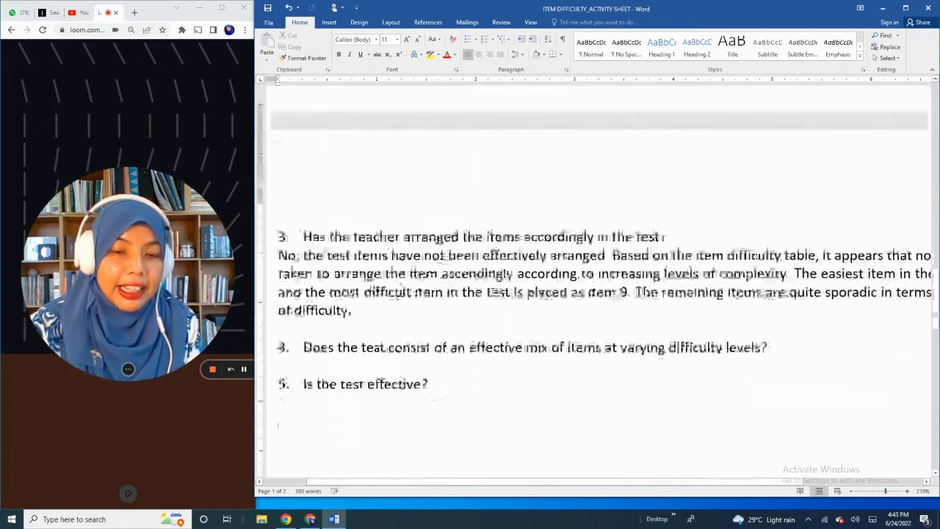
left_click(284, 345)
key("Return")
key("Return")
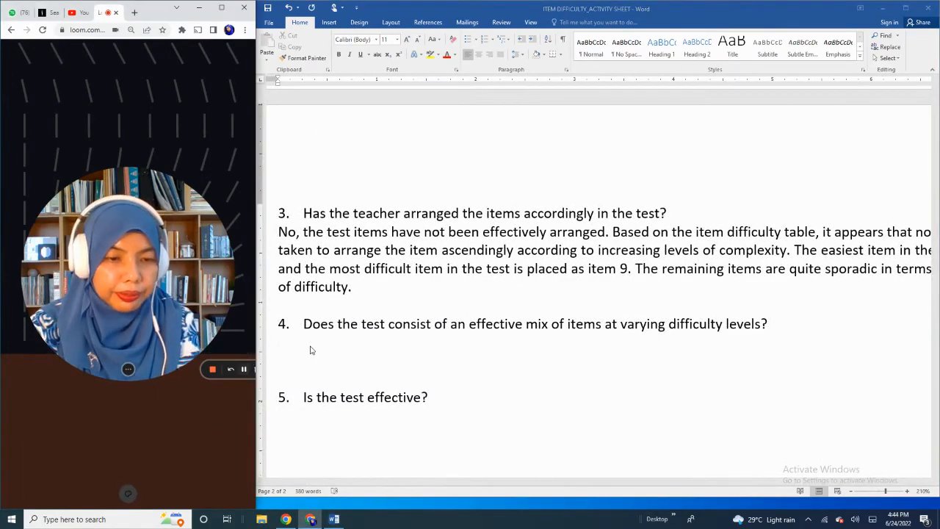
Begin the answer to question 4 with "No, the mix of the items"
type("No,")
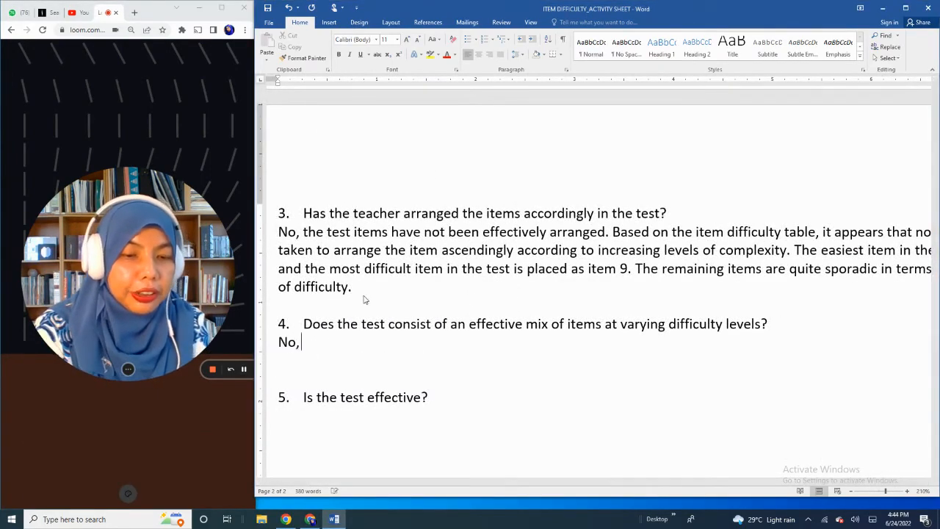
type(" the mixe o")
key("BackSpace")
key("BackSpace")
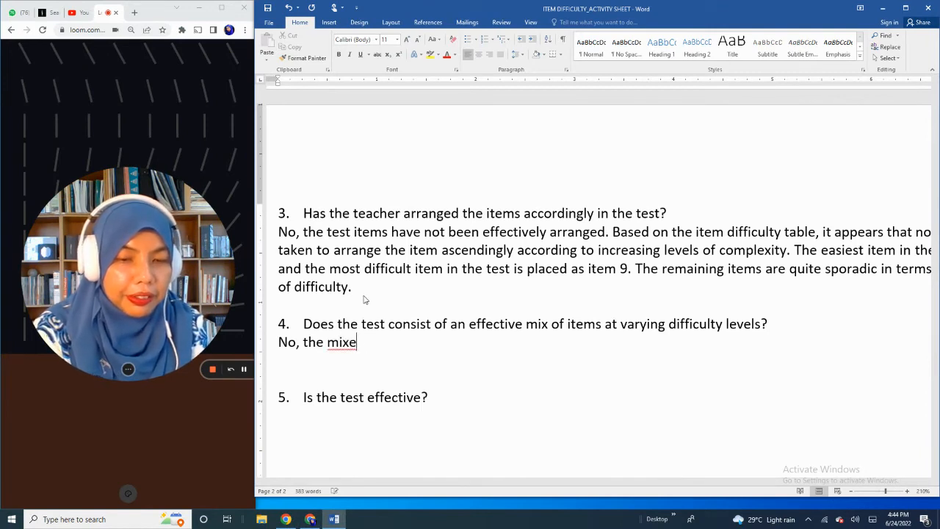
key("BackSpace")
type("of the items")
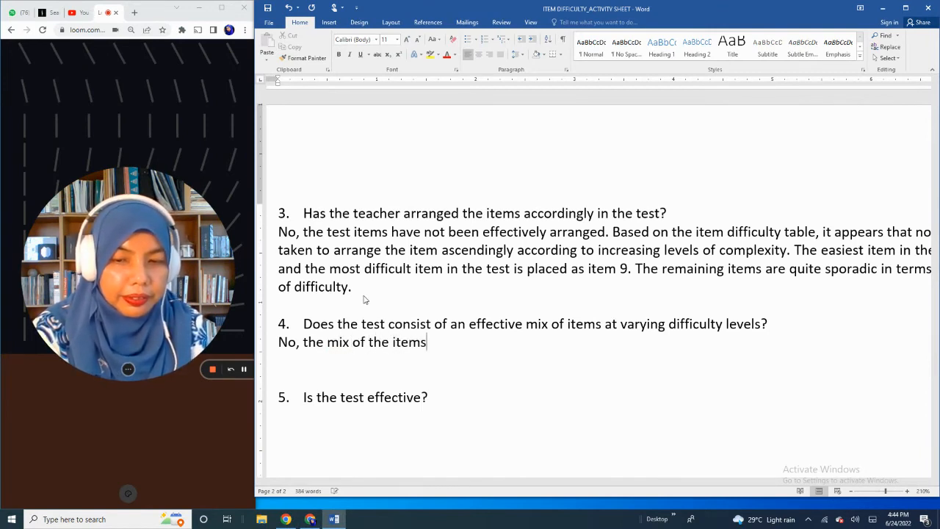
Continue the sentence with "are not proportionate according to easy-moderate-difficulty."
type(" are not ")
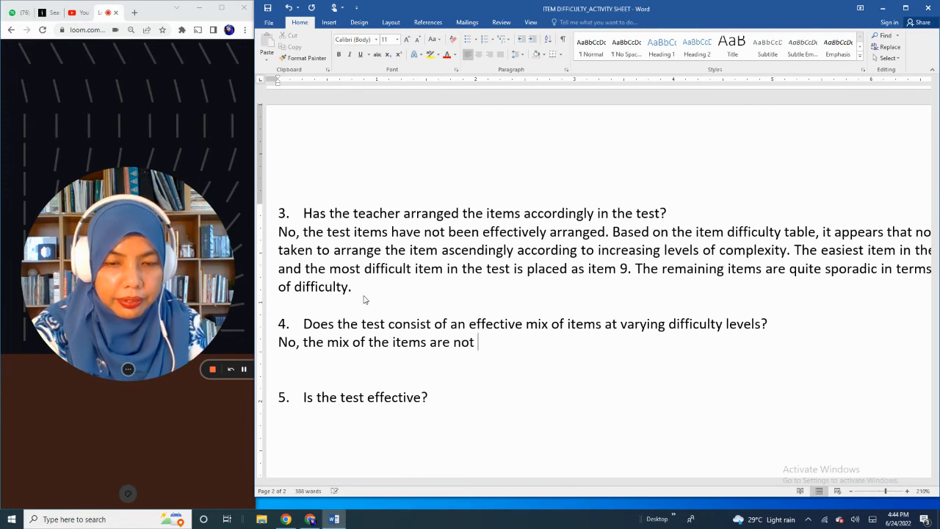
type("proportiona")
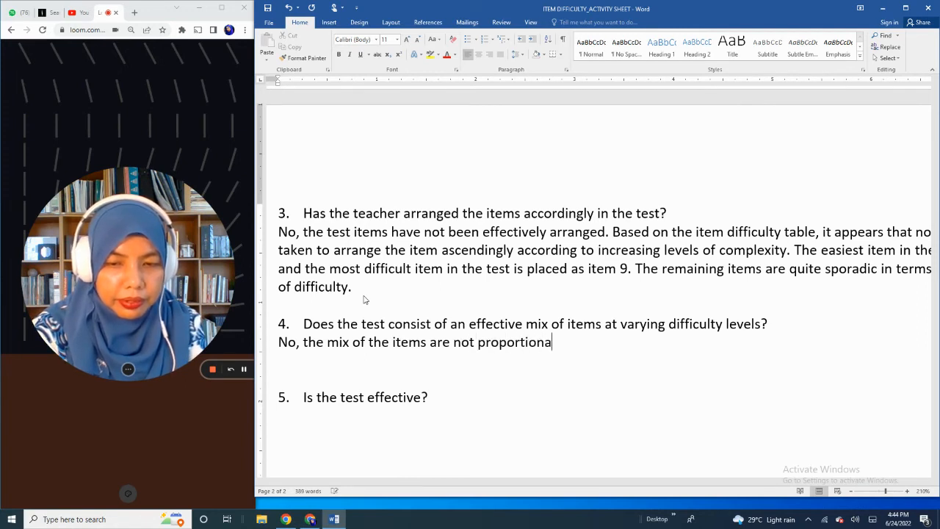
type("te accor")
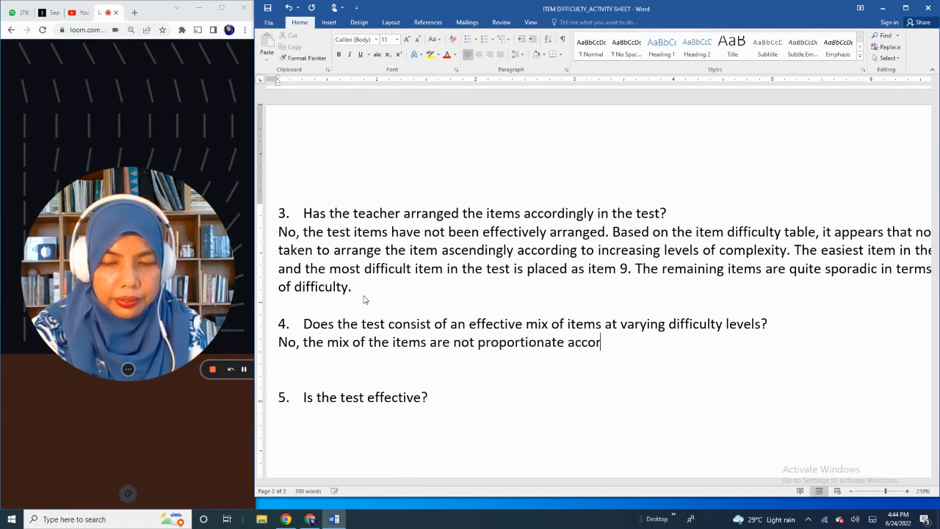
type("ding to easy-")
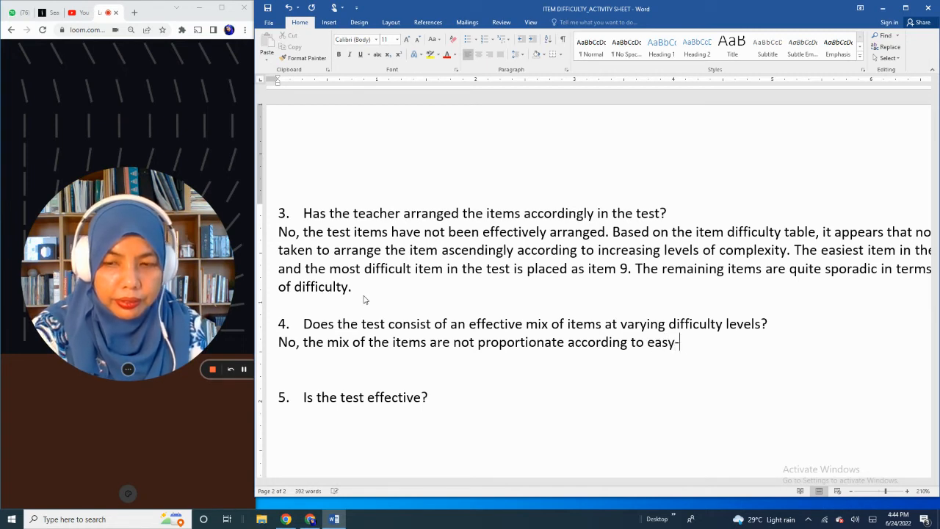
type("moderate-difficu")
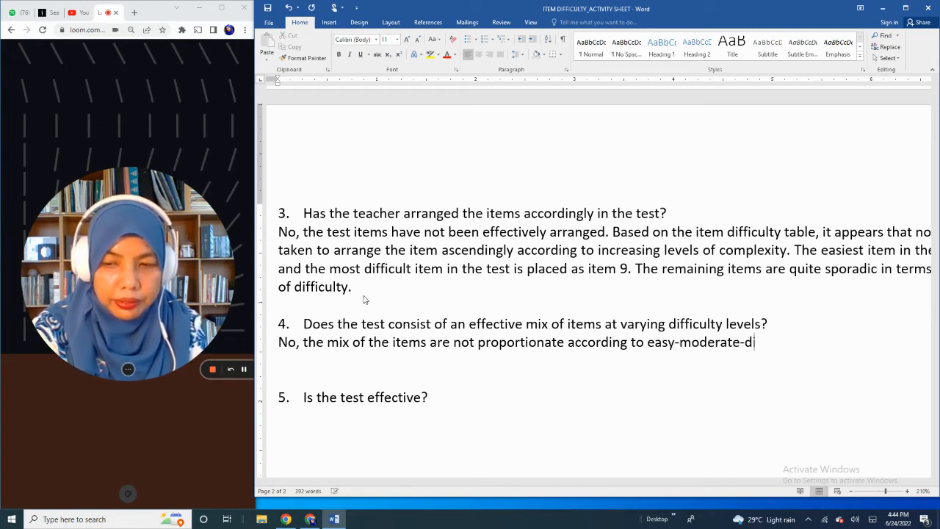
key("BackSpace")
key("BackSpace")
key("BackSpace")
type("iculty.")
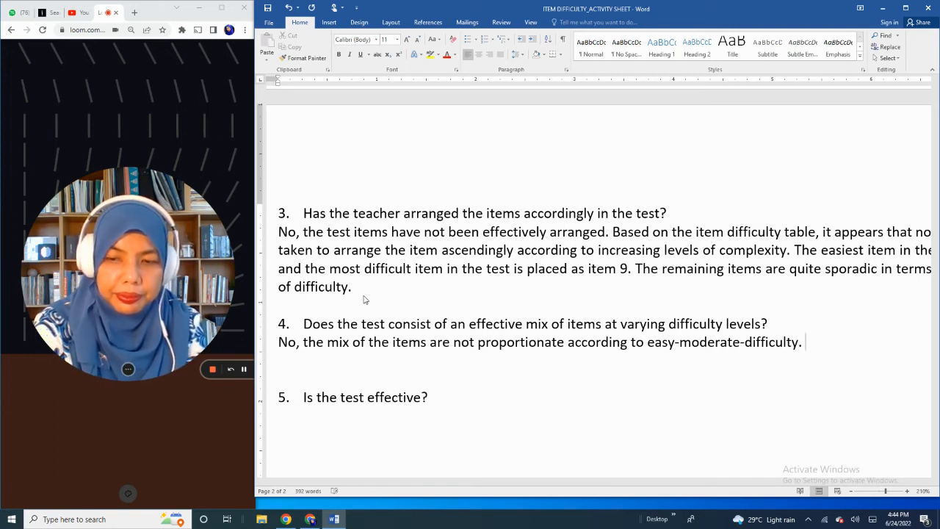
Change the ending of that sentence to "easy-moderate-difficult."
key("BackSpace")
key("BackSpace")
key("BackSpace")
type(". ")
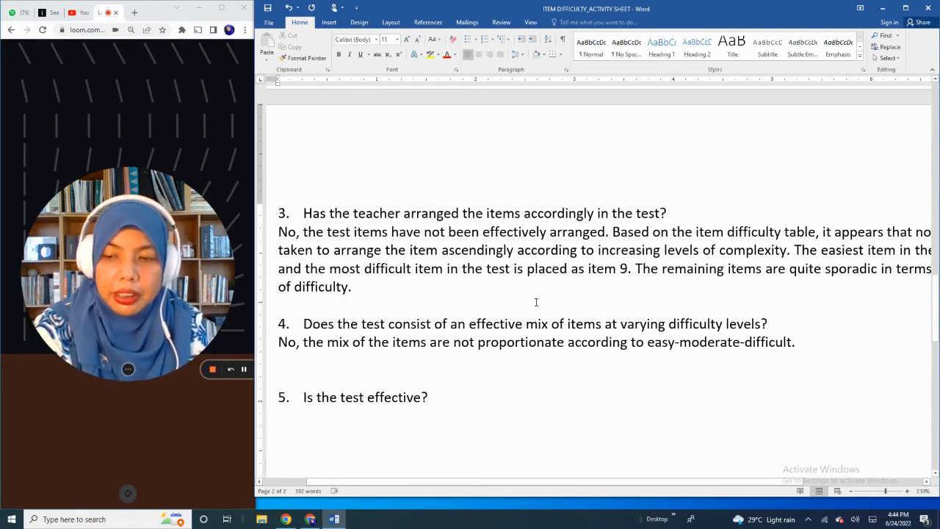
Start the answer's second sentence with "Most of the items are either of moderate"
type("Most of the i")
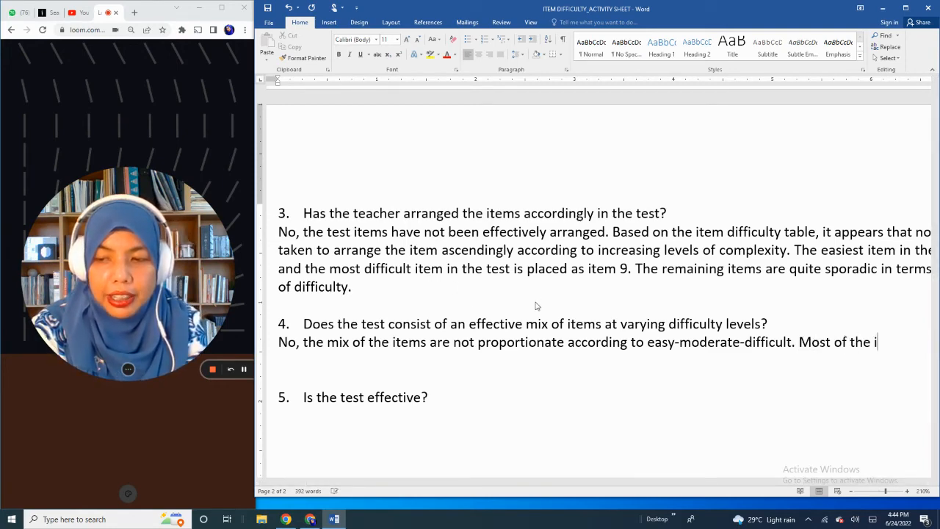
type("tems are eithe")
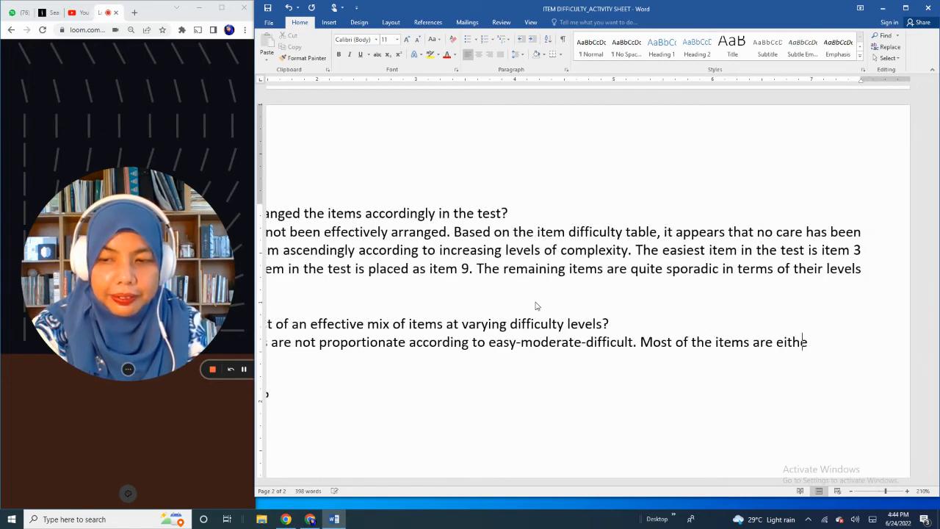
type("r of")
key("ctrl+BackSpace")
key("ctrl+BackSpace")
type("moderate")
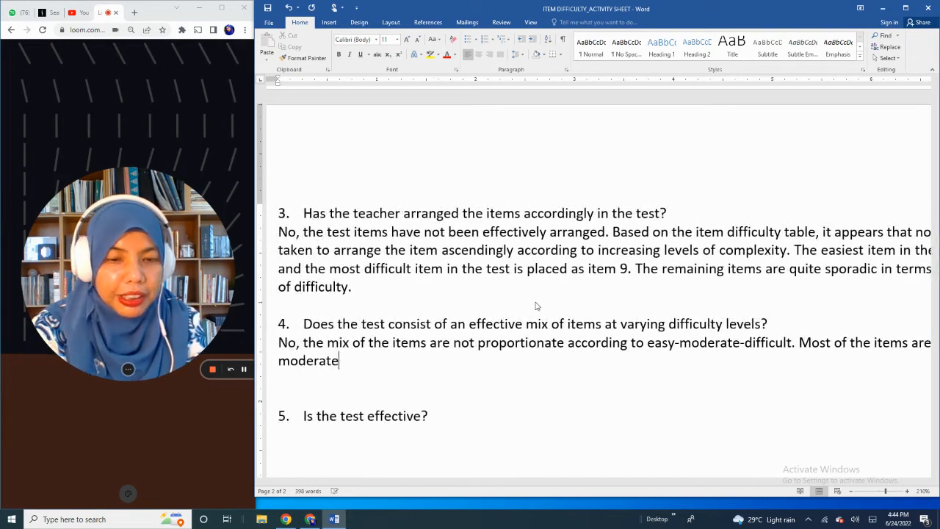
Finish the second sentence with "level of difficulty or easy items."
type(" level of difficulty of")
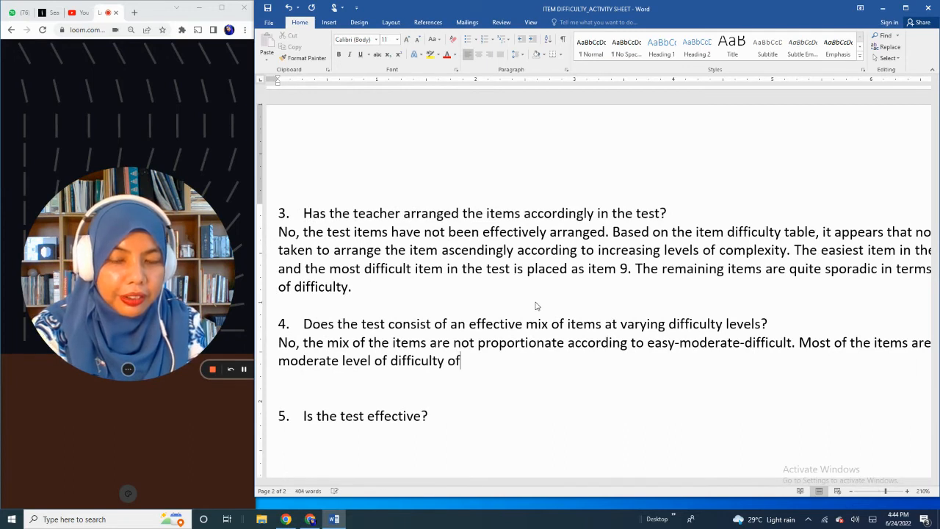
key("BackSpace")
type("r easy ")
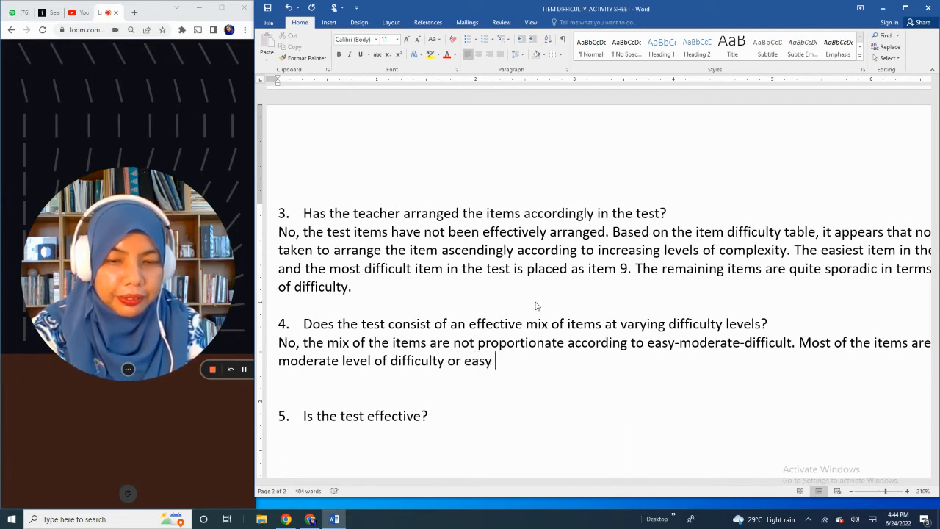
type("items. The")
key("BackSpace")
key("BackSpace")
key("BackSpace")
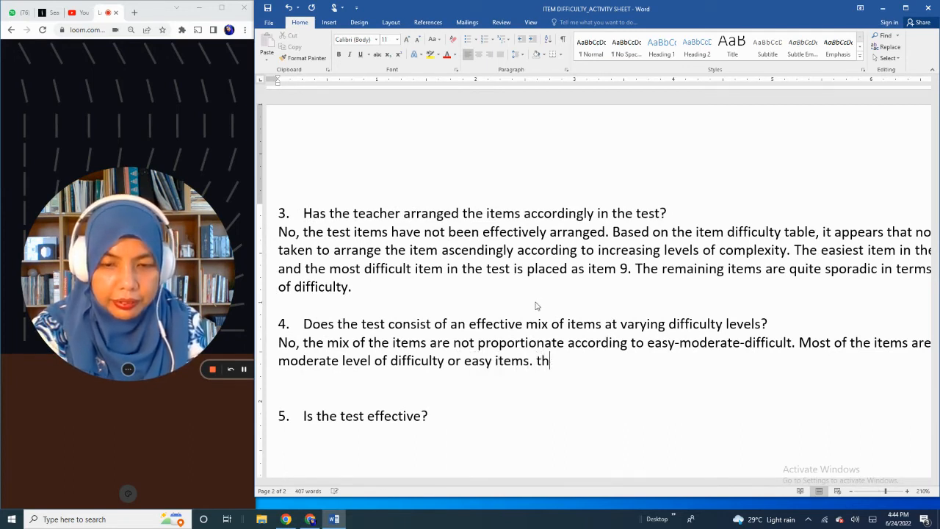
Add to the answer "The test does not have any difficulty items at all, even the"
type("The test doe")
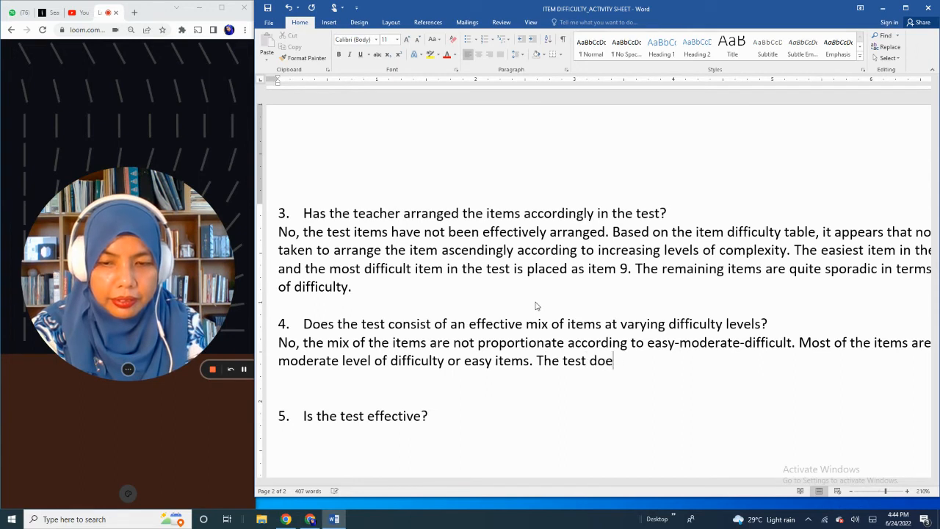
type("s not have any dif")
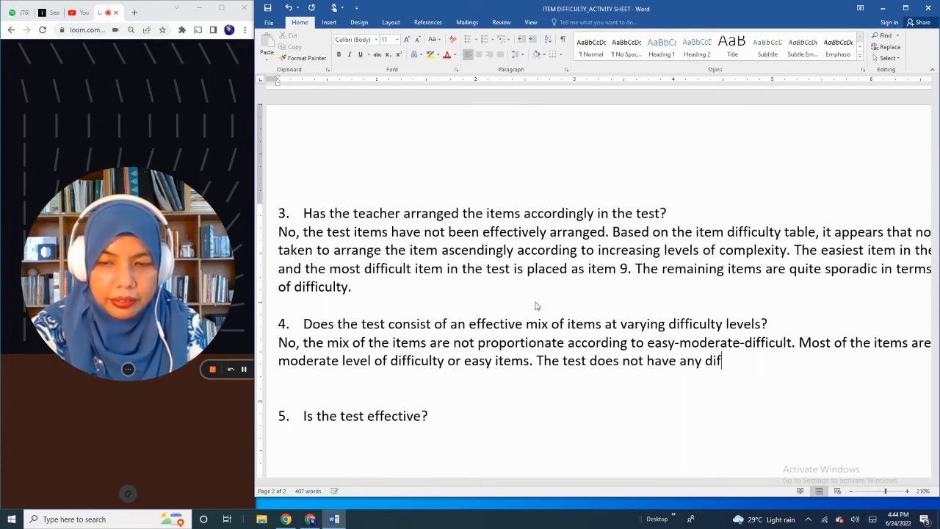
type("ficulty items at ")
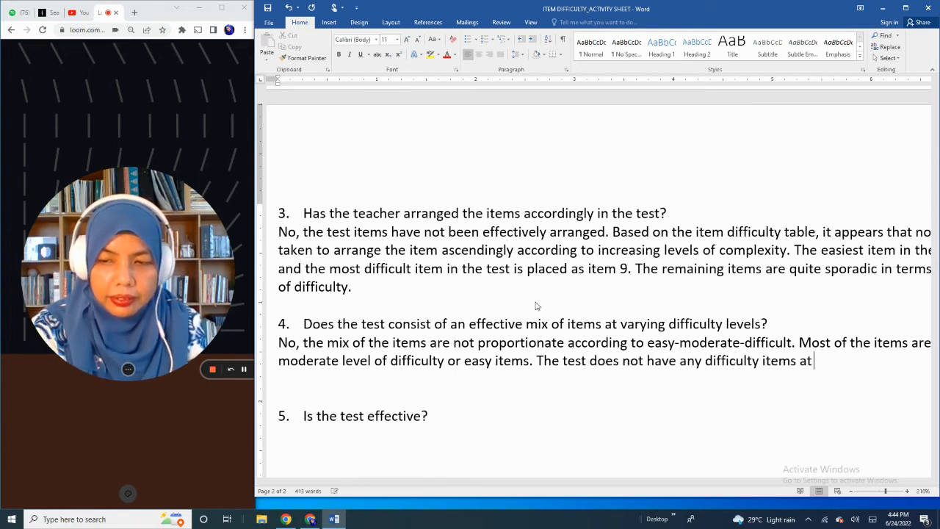
type("all, even the ")
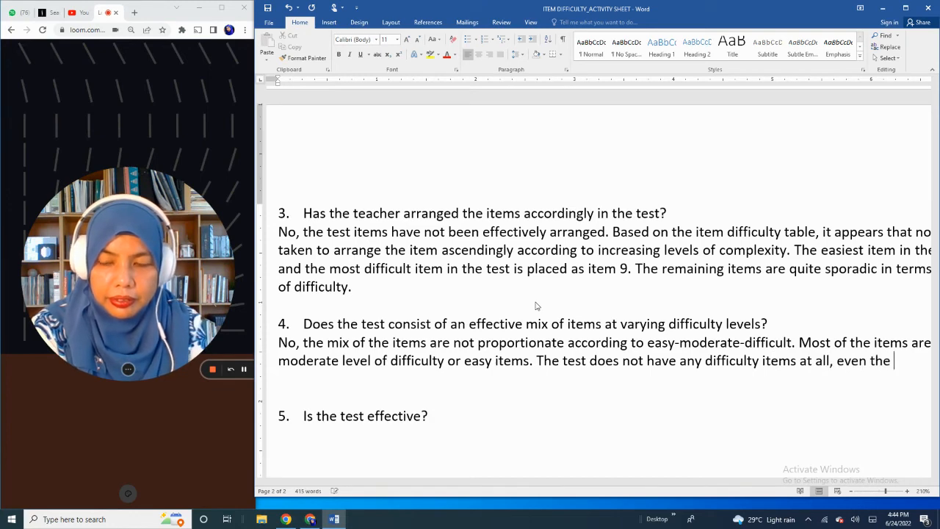
Complete the answer's last sentence with "most difficult items are items that are of mid level of difficulty."
type("most difficulty")
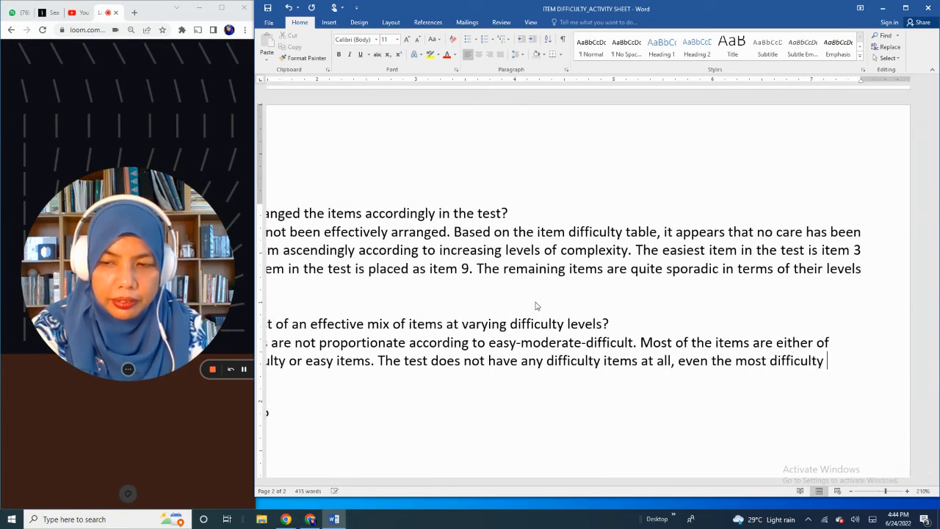
key("BackSpace")
key("BackSpace")
type("items at all, even the most are ")
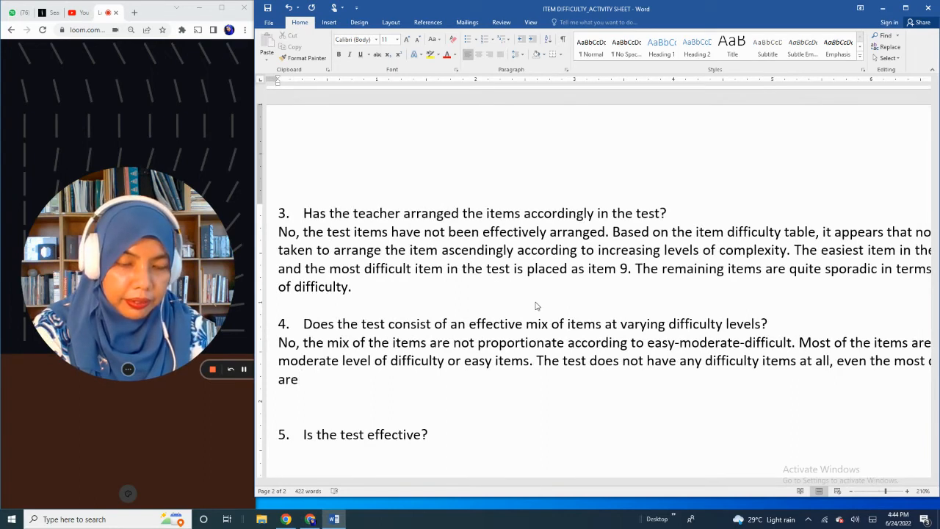
type("items that are")
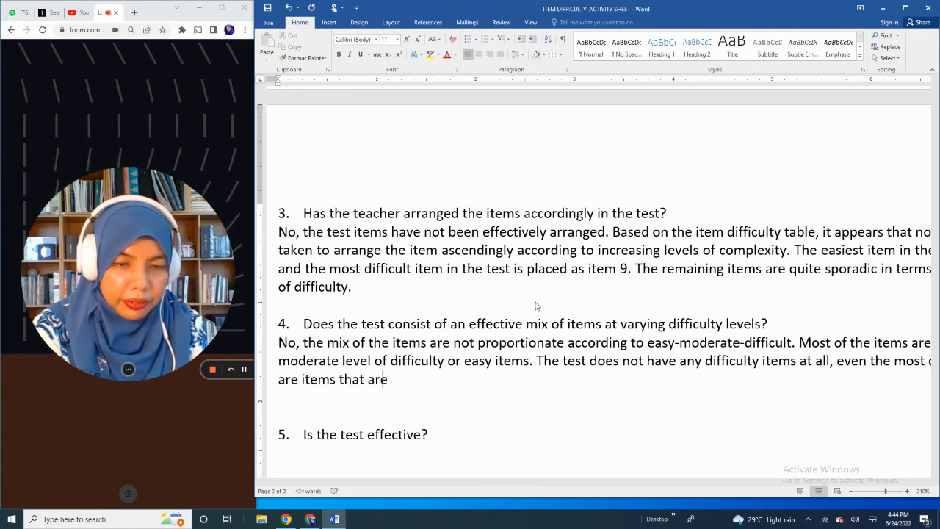
type(" of mid ")
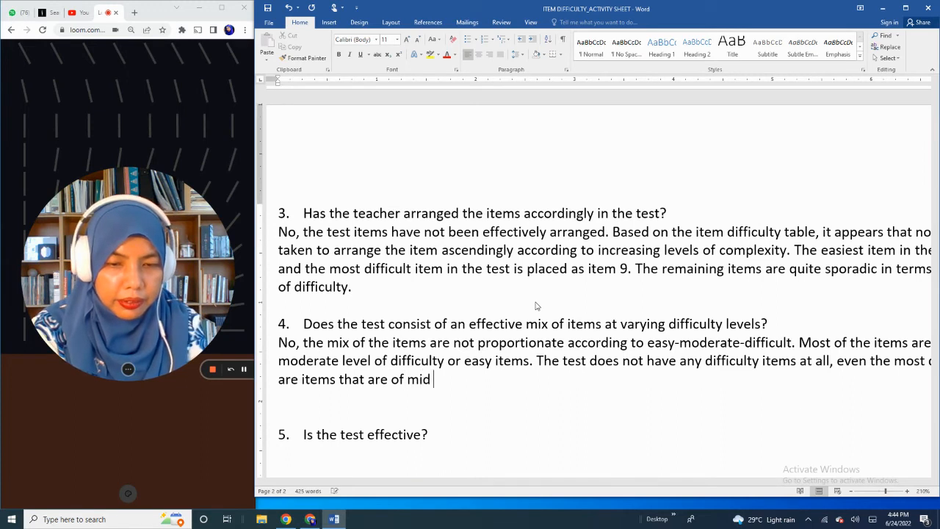
type("level of difficulty.")
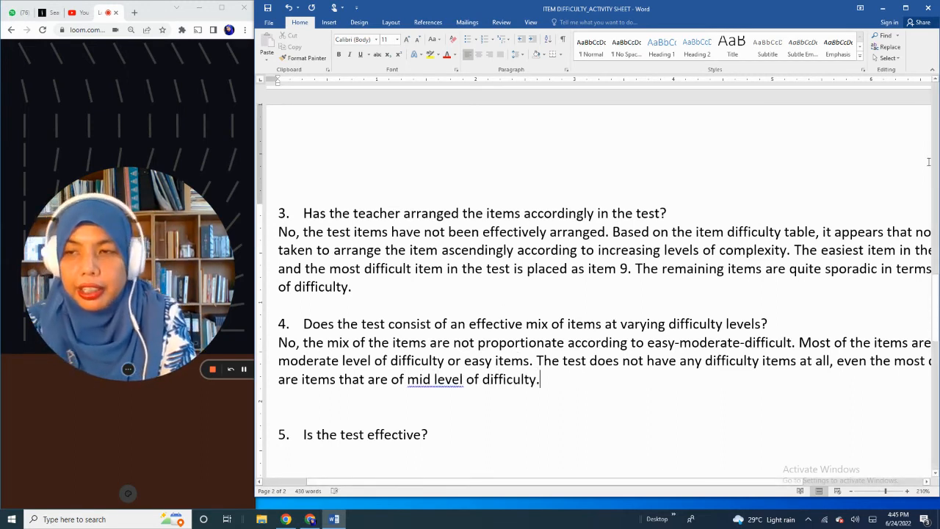
Justify the whole answer paragraph under question 4
left_click_drag(548, 380, 278, 345)
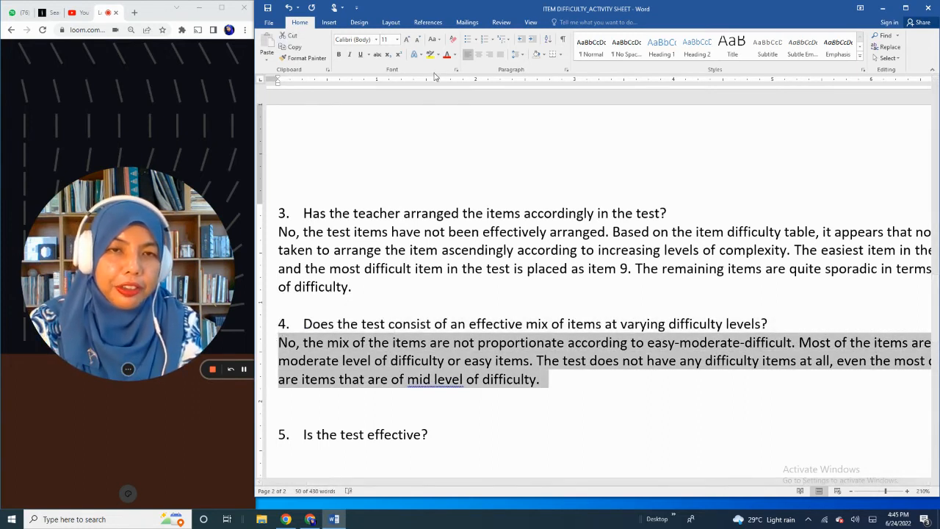
left_click(499, 58)
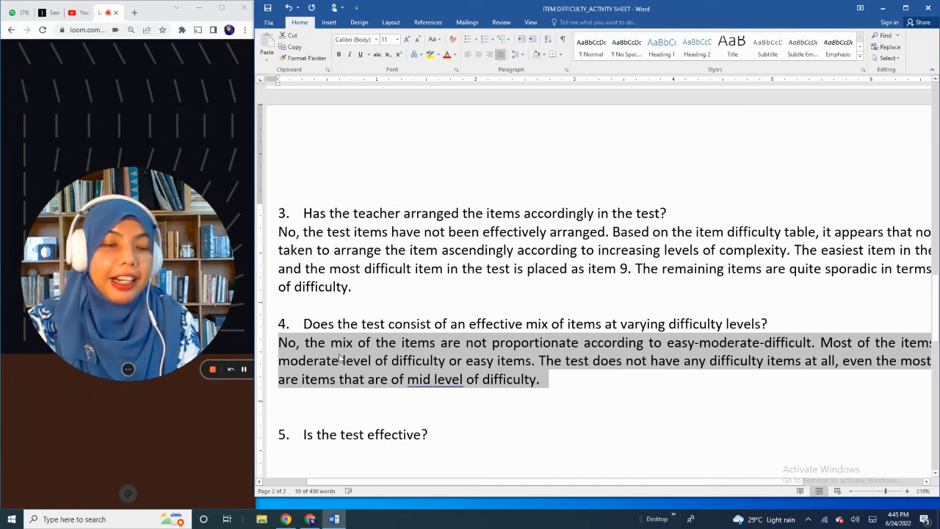
left_click(299, 343)
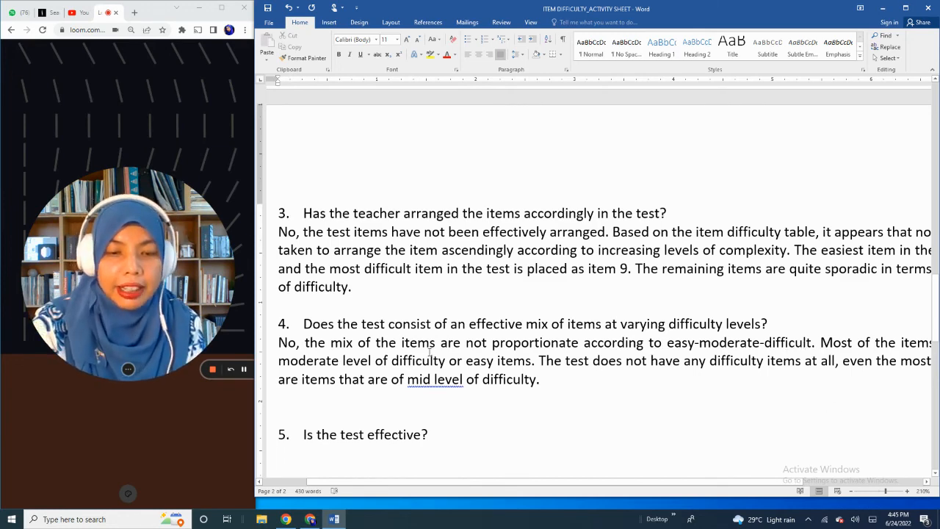
Review the table of difficulty indices for items Q1 to Q10
scroll(473, 360, "up", 3)
scroll(473, 360, "up", 8)
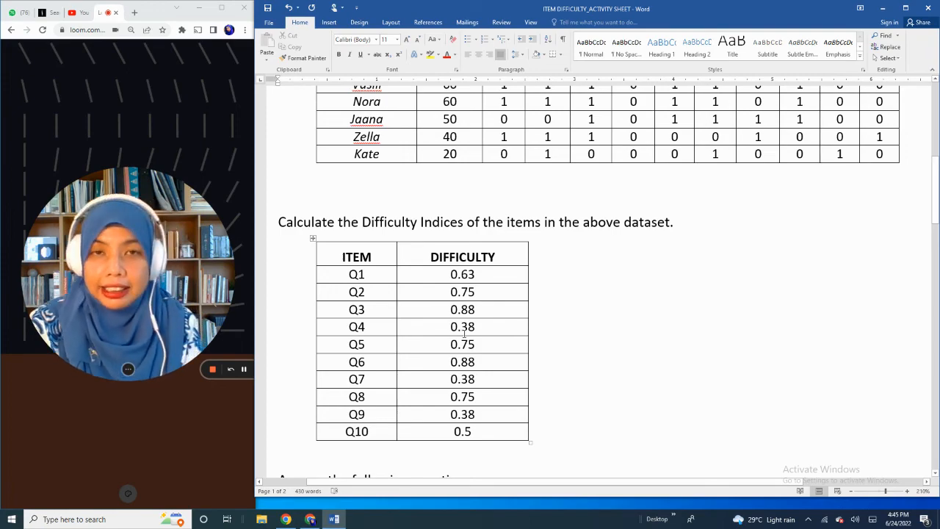
Remove the extra blank line between the answer to question 4 and question 5
scroll(464, 335, "down", 5)
scroll(518, 360, "down", 10)
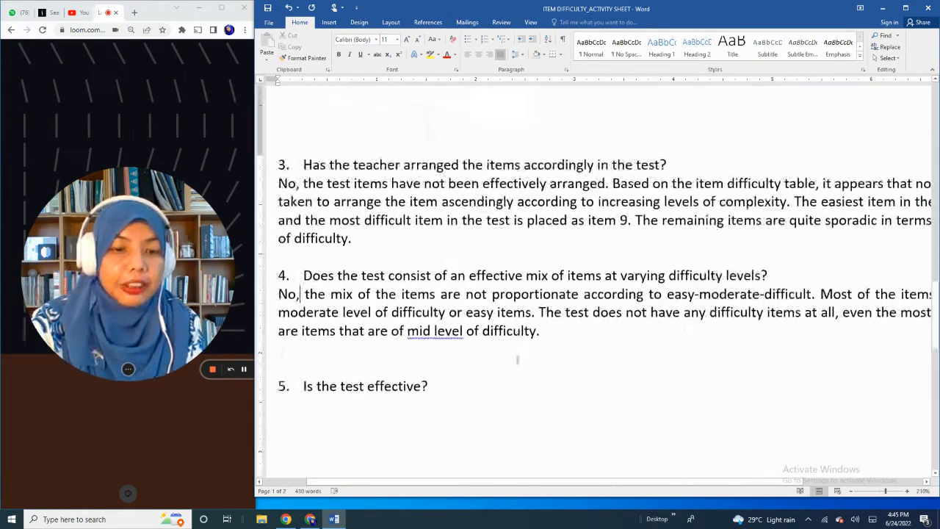
key("BackSpace")
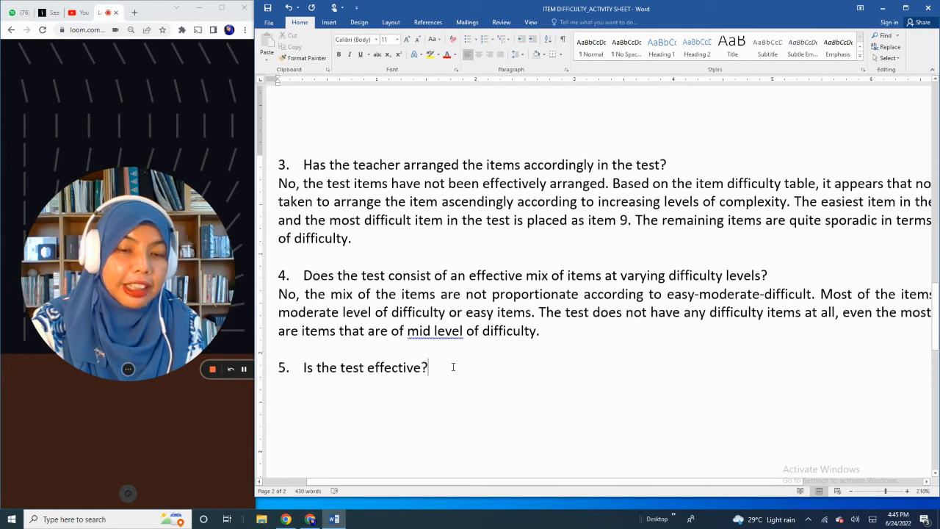
Review the difficulty indices for Q1 to Q10 and the earlier answers to judge whether the test is effective
scroll(452, 370, "up", 2)
scroll(454, 375, "up", 3)
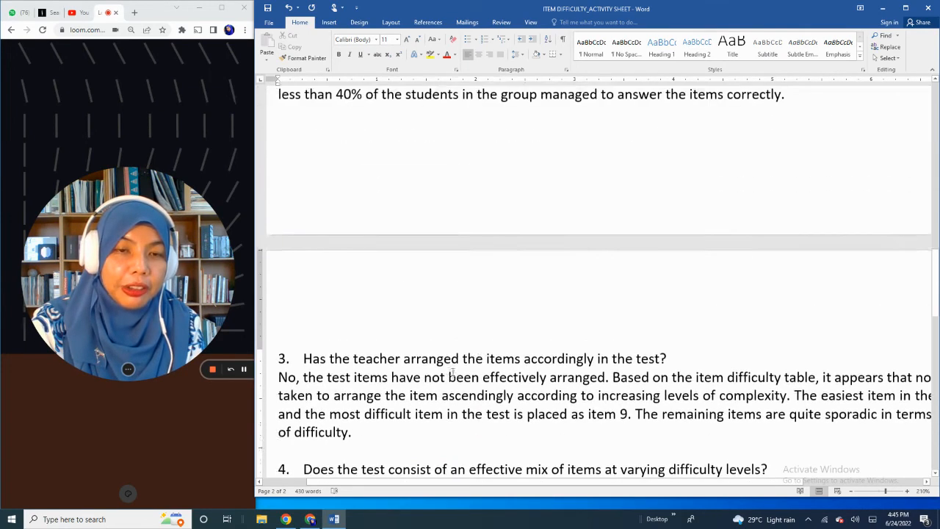
scroll(453, 375, "up", 2)
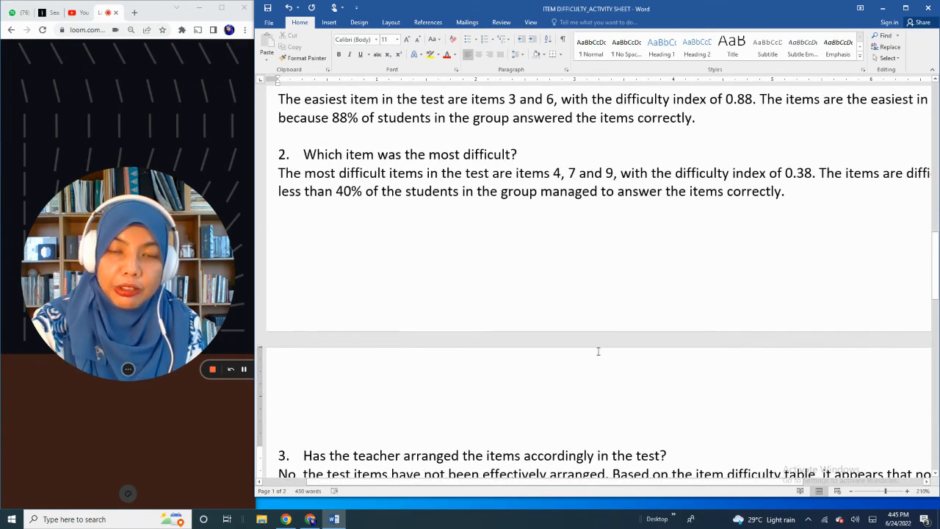
scroll(499, 405, "up", 8)
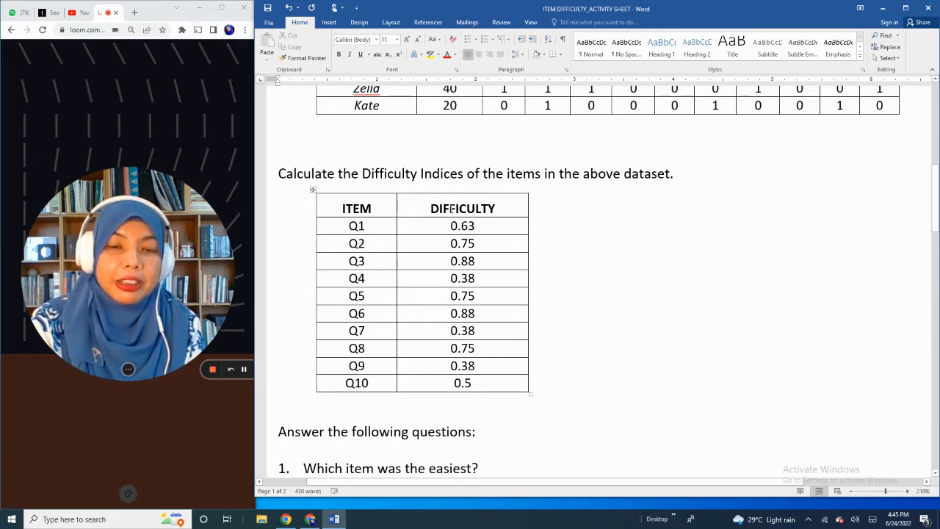
scroll(474, 334, "down", 15)
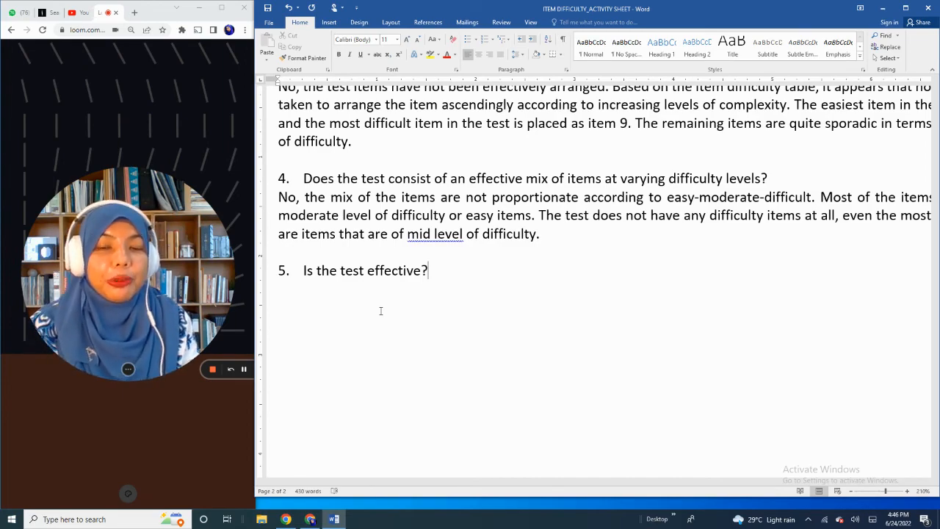
scroll(380, 311, "up", 12)
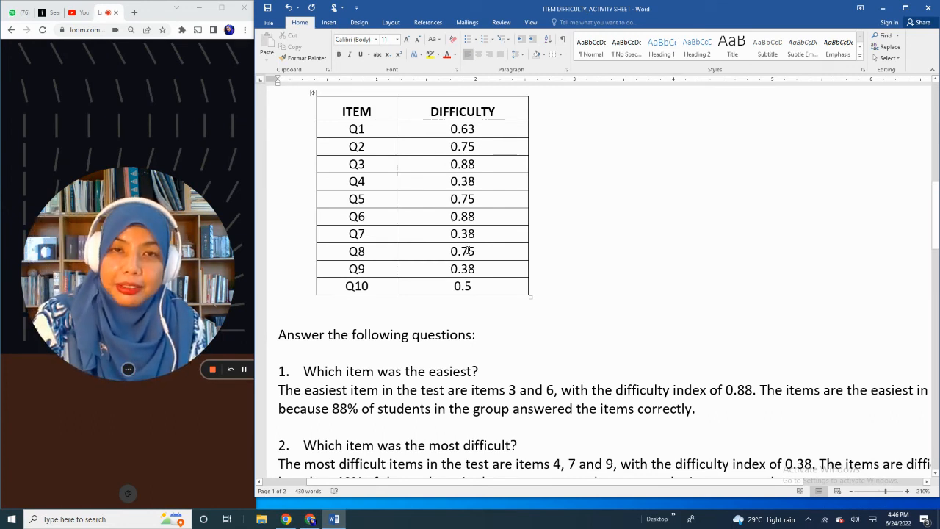
scroll(469, 251, "down", 5)
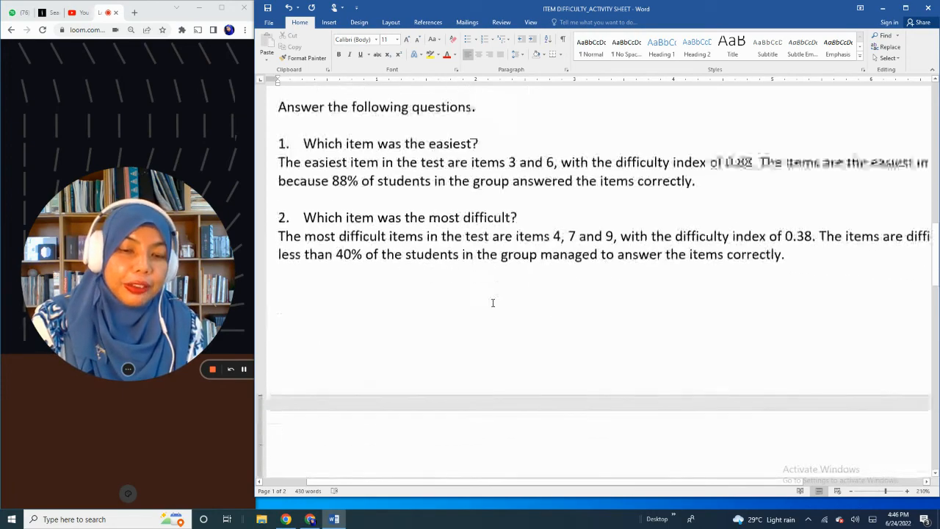
scroll(493, 301, "up", 2)
scroll(493, 301, "up", 3)
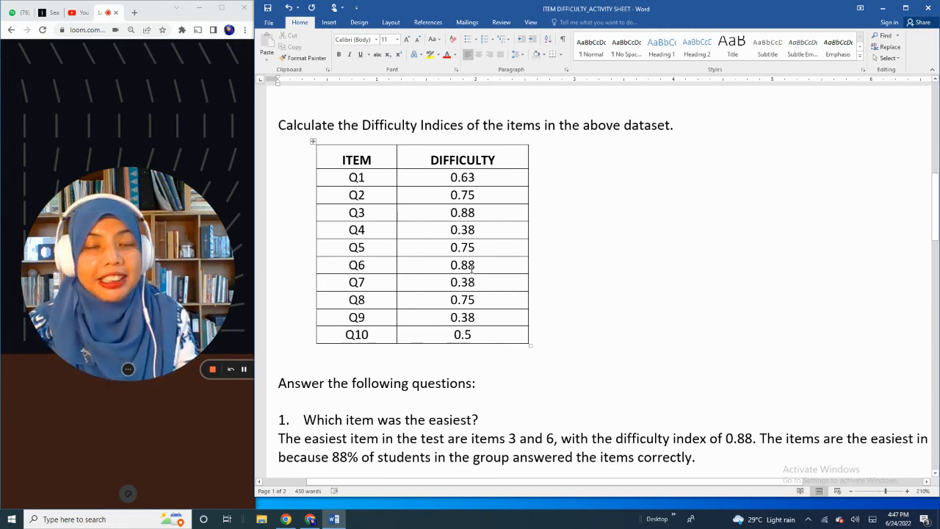
scroll(472, 268, "down", 5)
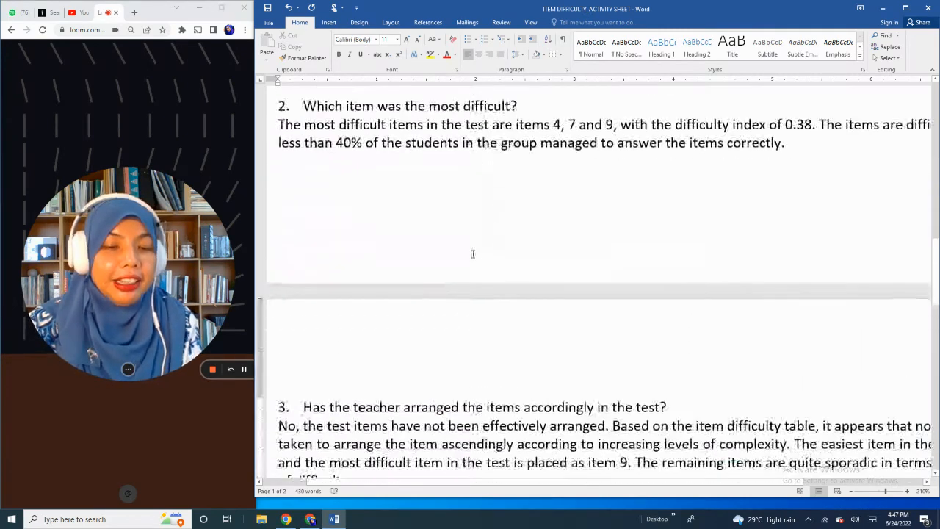
scroll(473, 254, "down", 4)
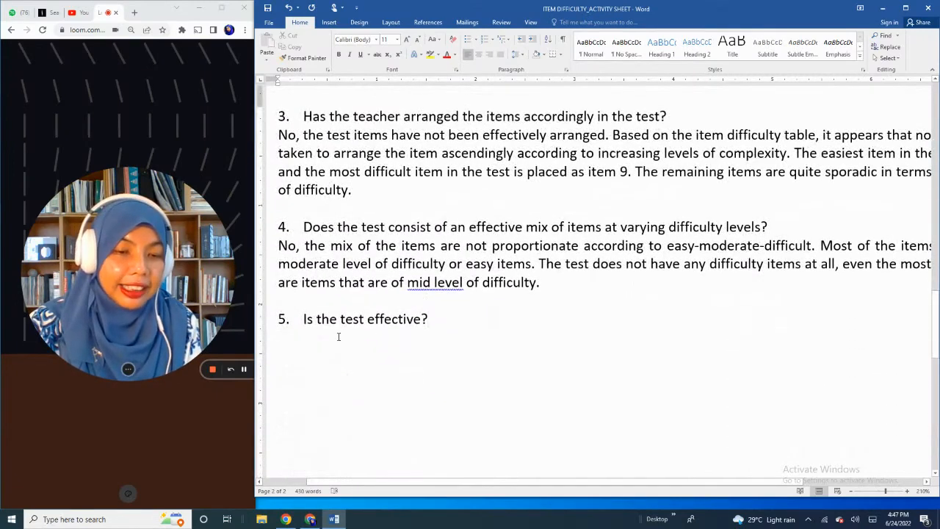
Answer question 5: the test is not that effective, lacks difficult items to challenge high ability students, and has mostly easy or moderate items
left_click(339, 336)
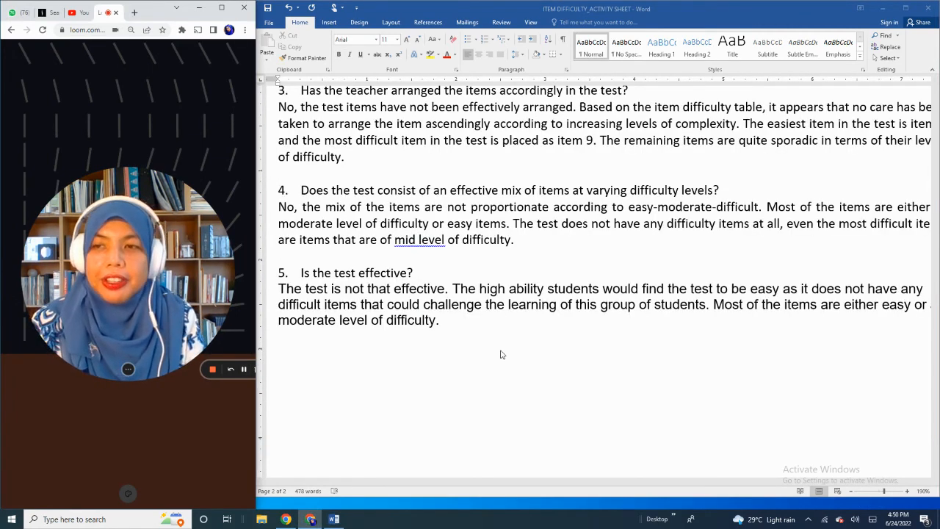
Enlarge the document window to examine the five answers against the student score and difficulty tables, and restore the window's smaller size
left_click(906, 9)
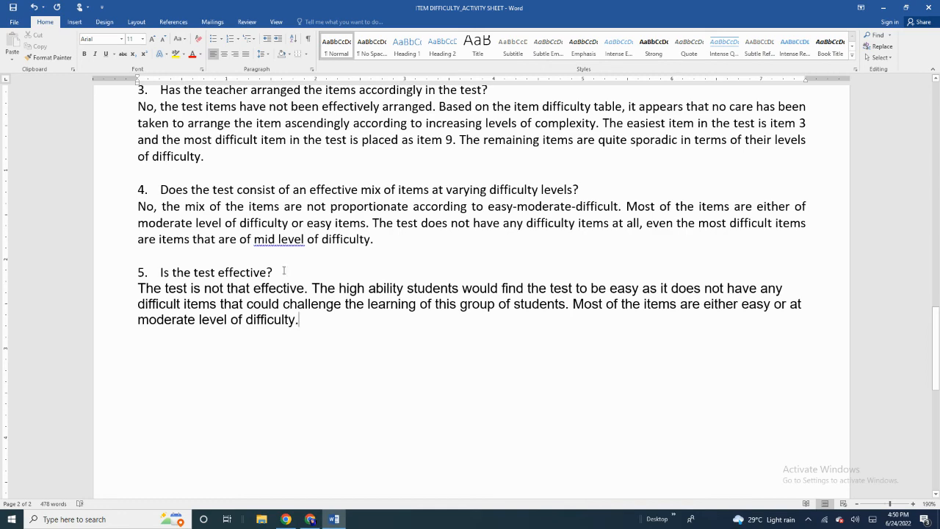
scroll(303, 293, "up", 3)
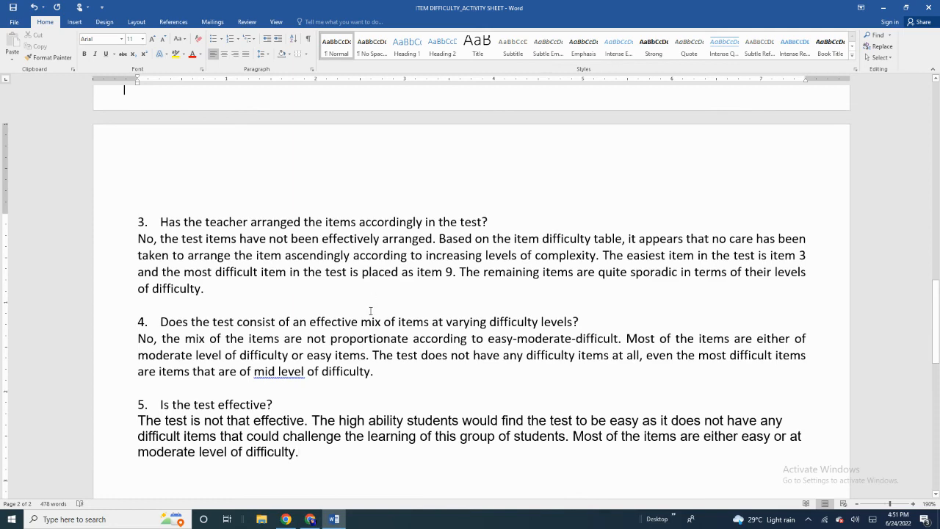
scroll(371, 311, "down", 4)
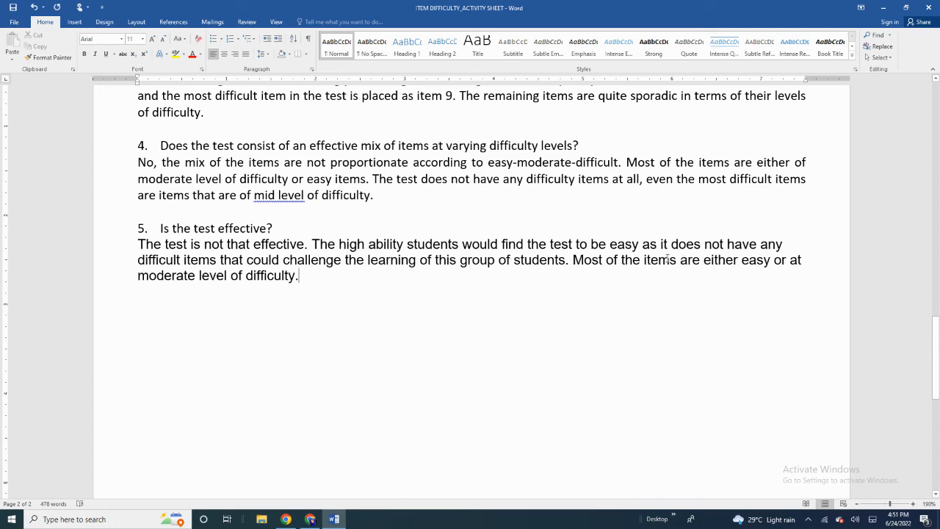
scroll(595, 302, "up", 10)
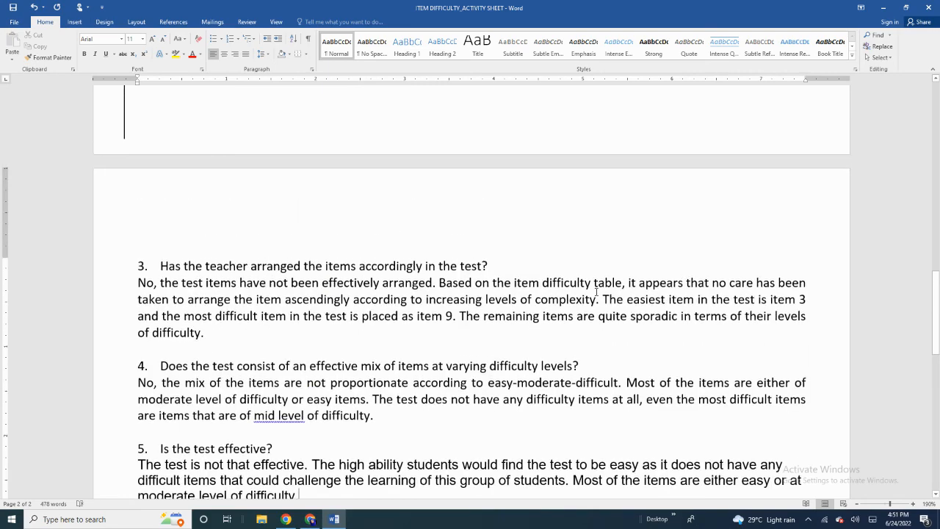
scroll(596, 289, "up", 10)
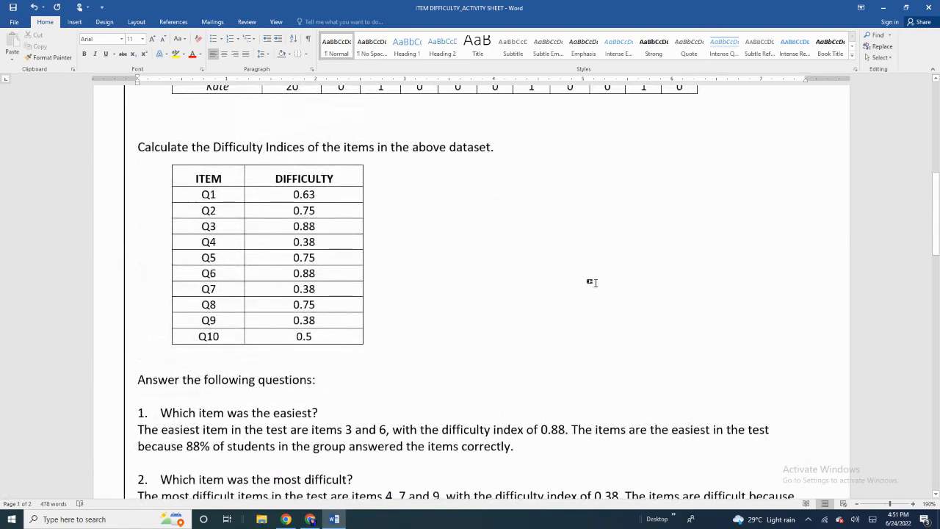
scroll(597, 283, "up", 4)
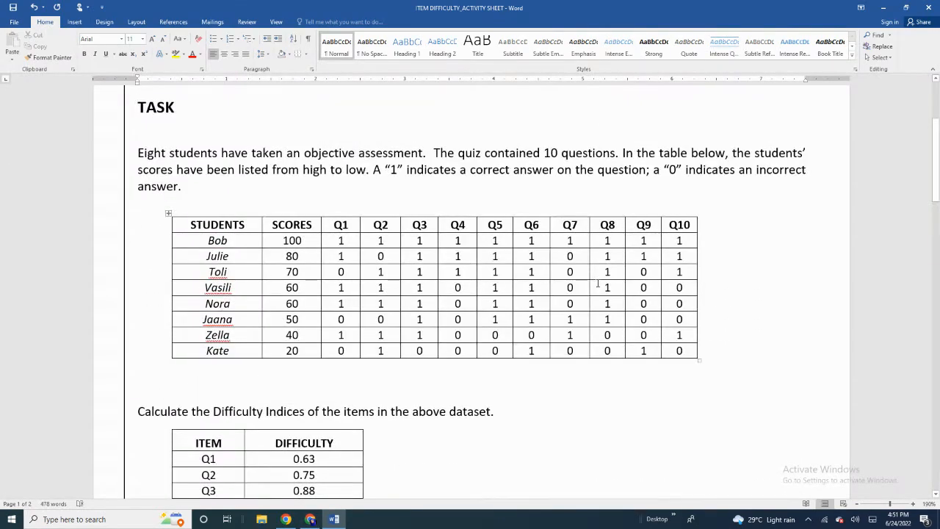
scroll(597, 284, "down", 6)
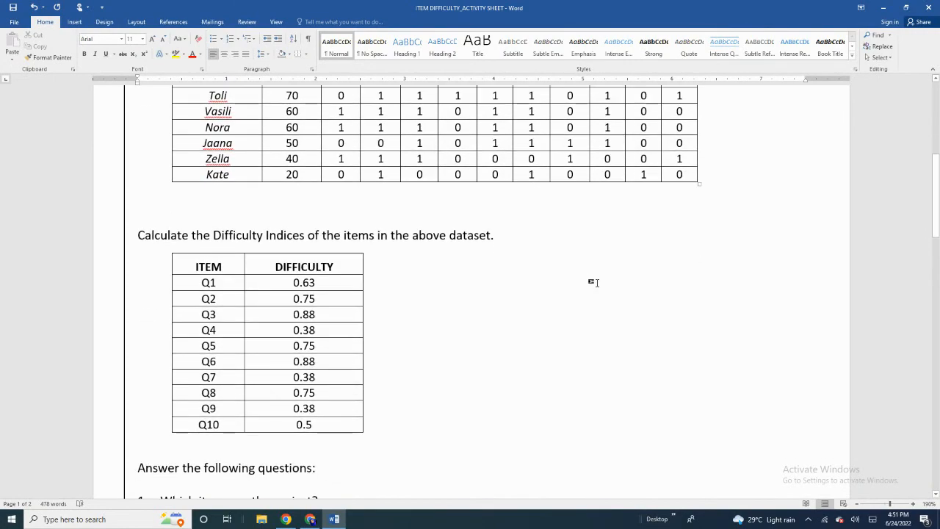
scroll(587, 283, "down", 11)
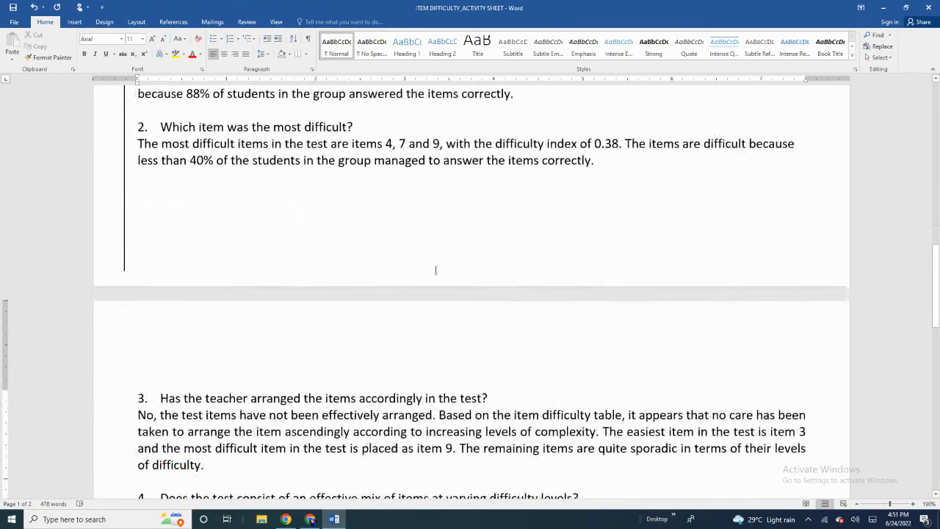
scroll(598, 192, "up", 4)
scroll(402, 313, "up", 3)
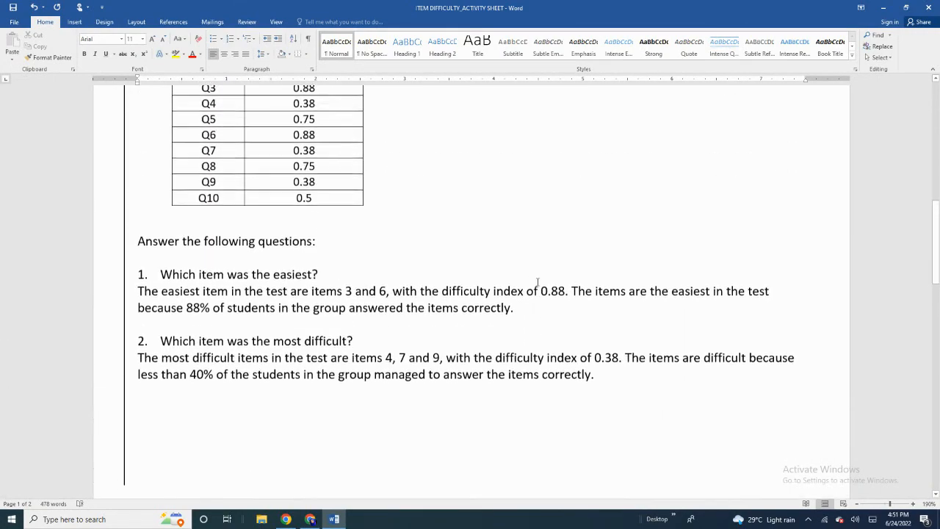
scroll(413, 341, "up", 4)
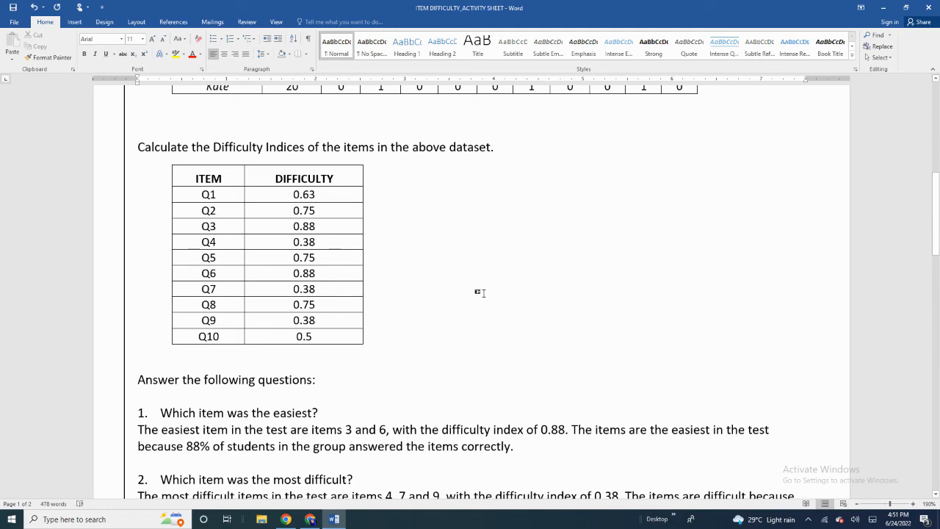
left_click(905, 6)
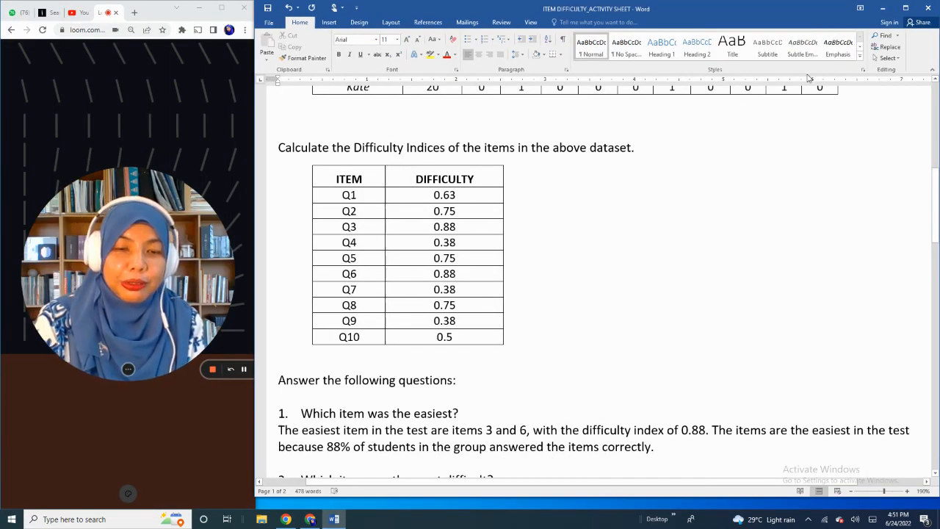